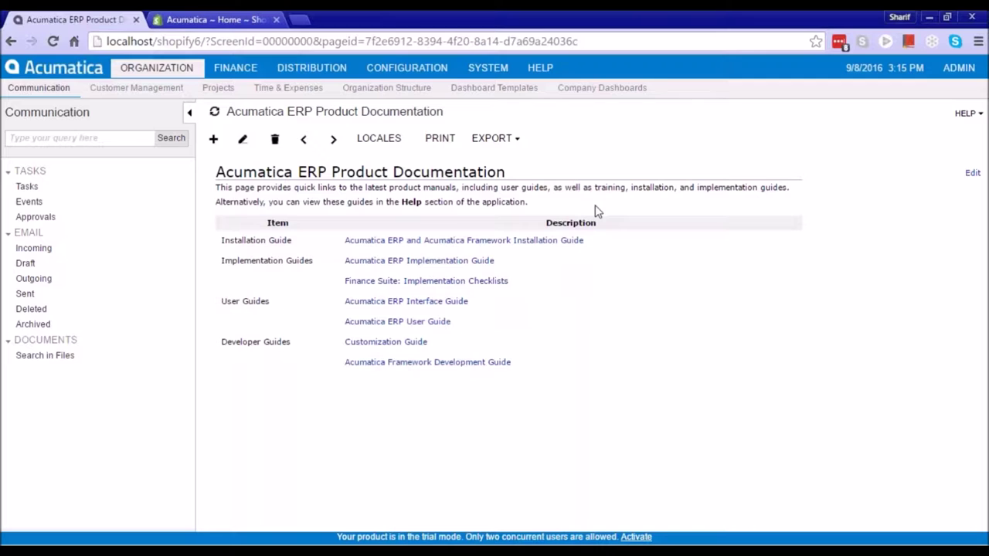
# Open the Data Providers form under System > Integration and browse the available provider types
pyautogui.click(490, 74)
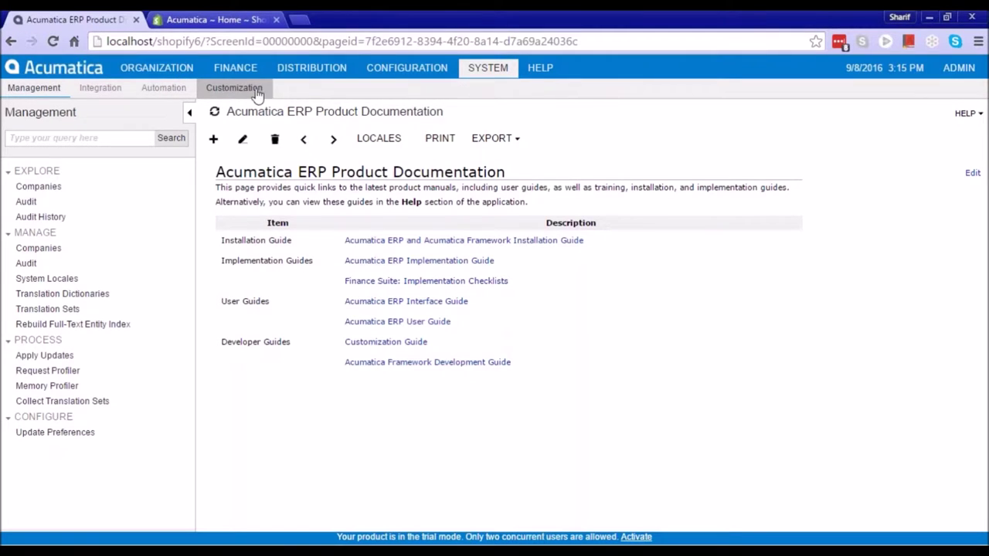
pyautogui.click(255, 90)
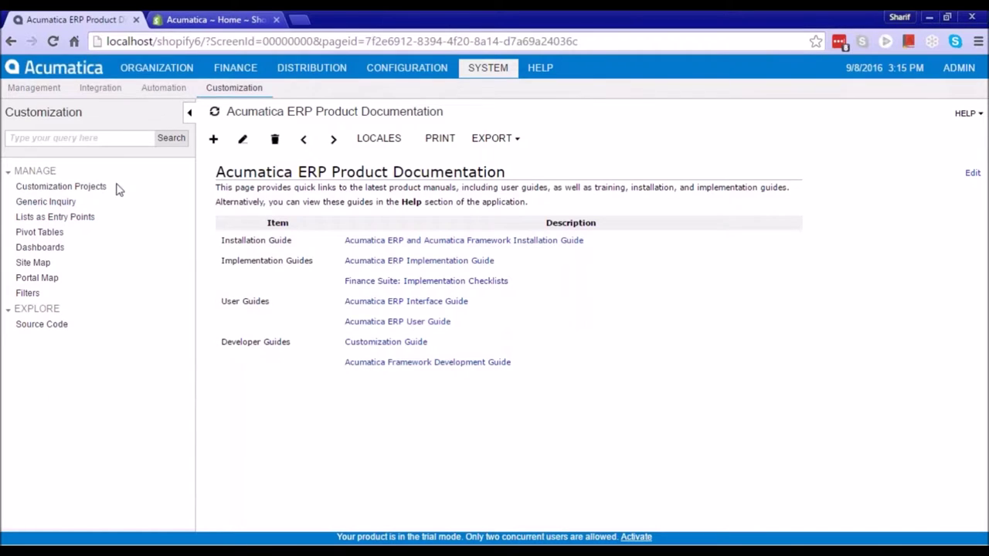
pyautogui.click(99, 90)
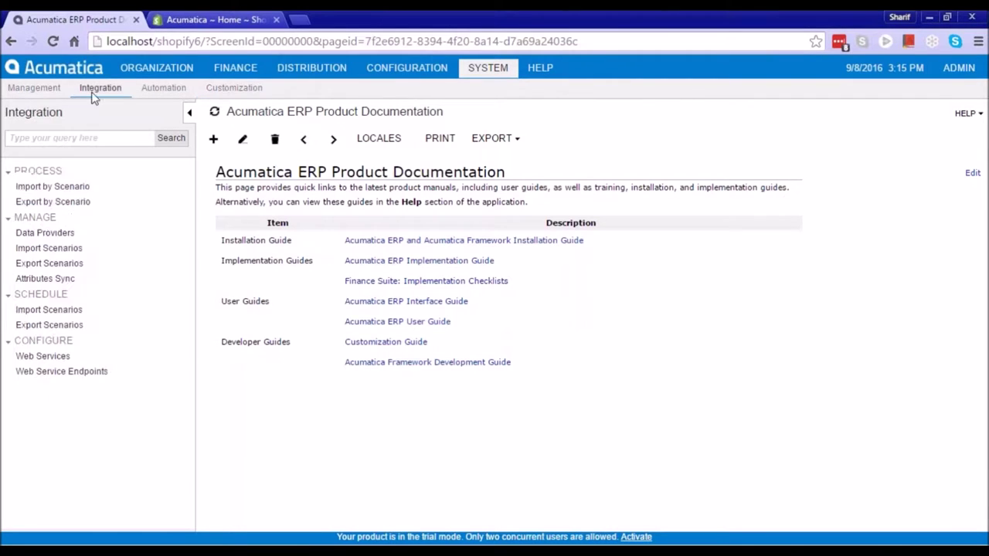
pyautogui.click(45, 233)
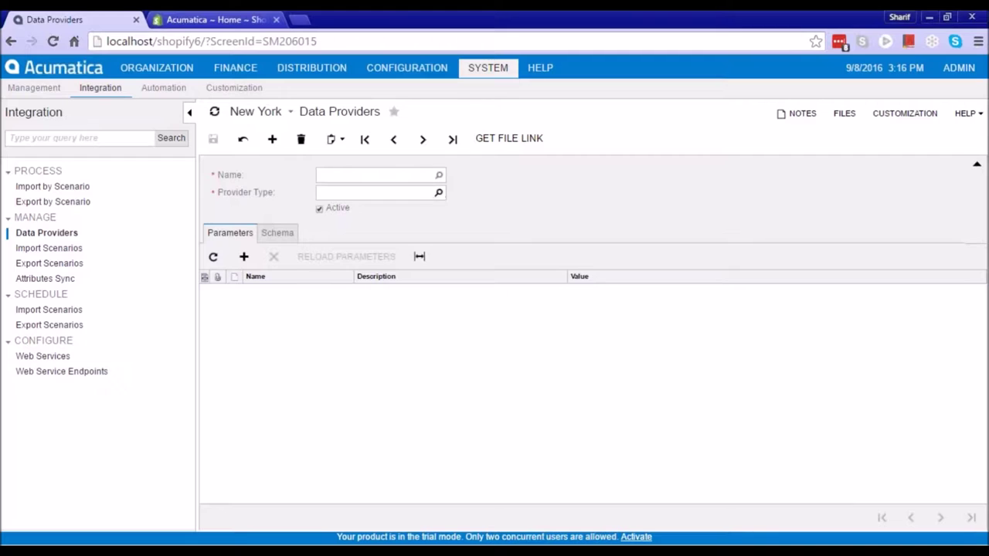
pyautogui.click(439, 192)
# Load the KNShopifyProvider data provider from the second page of the Name lookup
pyautogui.click(499, 339)
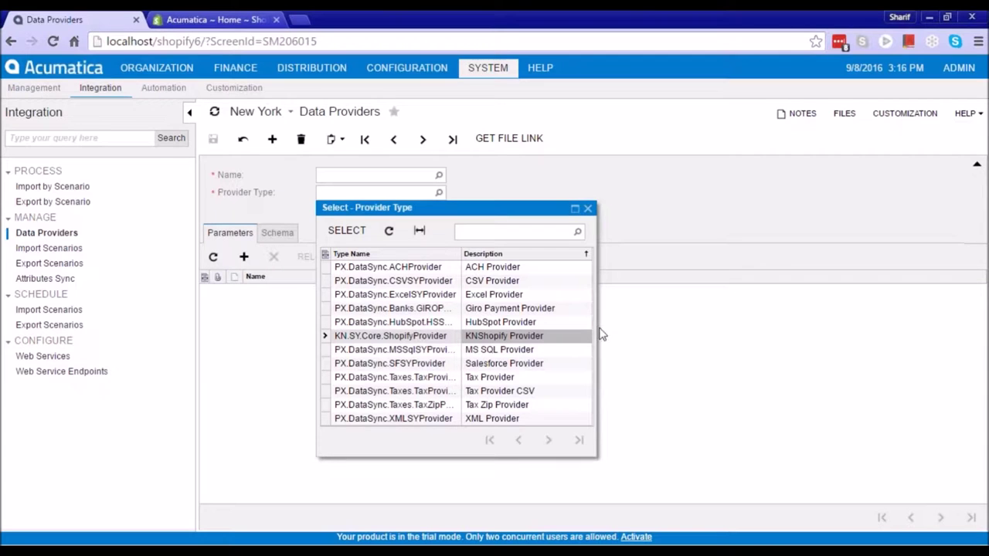
pyautogui.click(439, 175)
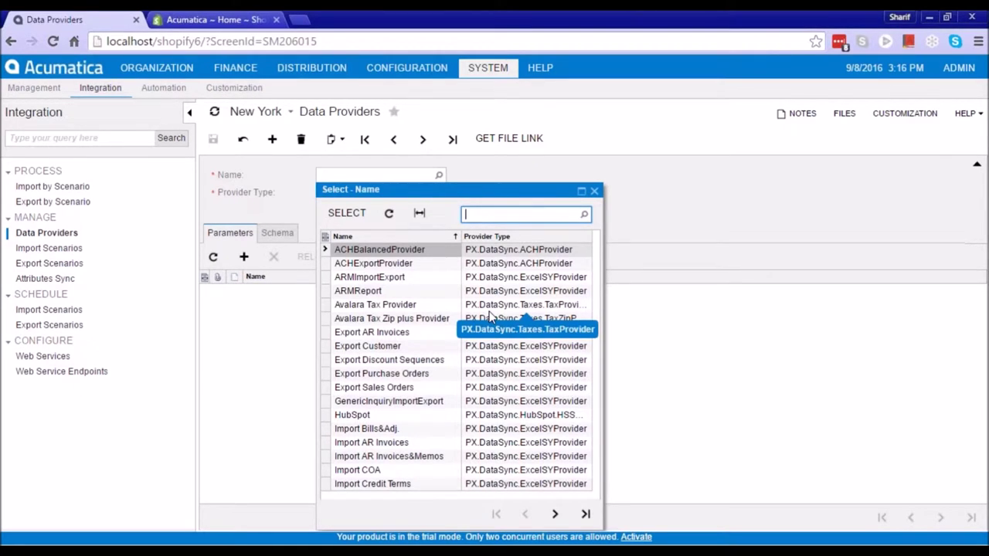
pyautogui.click(555, 514)
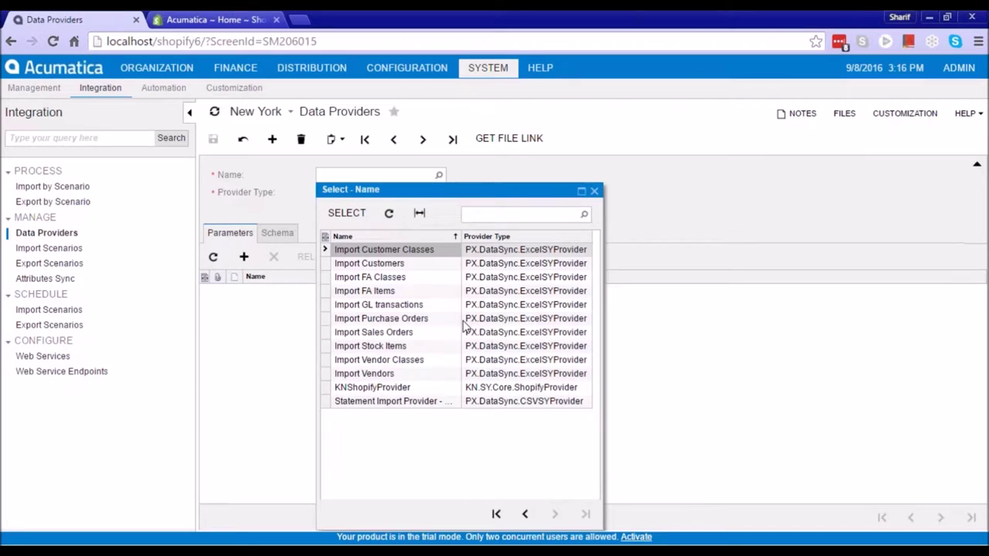
pyautogui.doubleClick(386, 387)
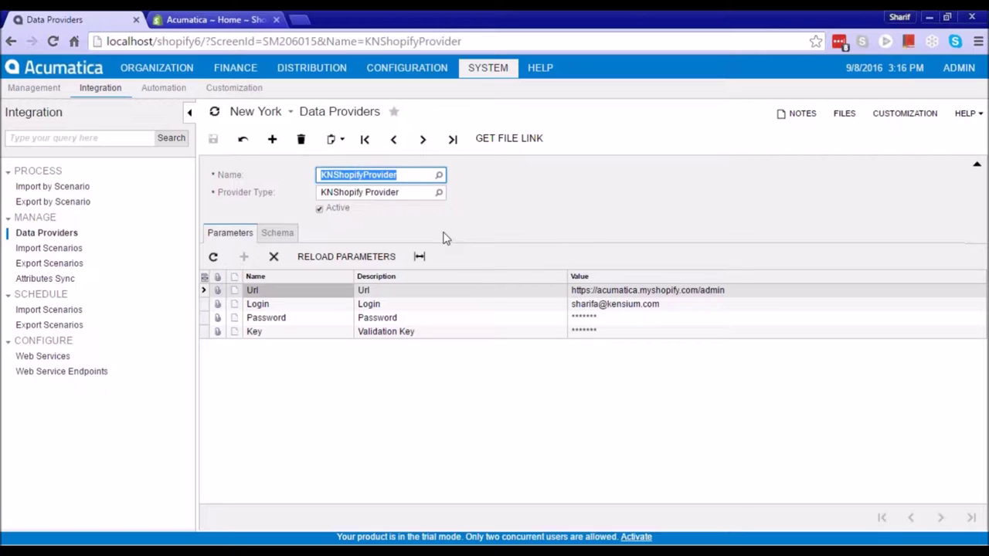
# Review the provider's Url and Validation Key connection parameters and its schema
pyautogui.click(379, 293)
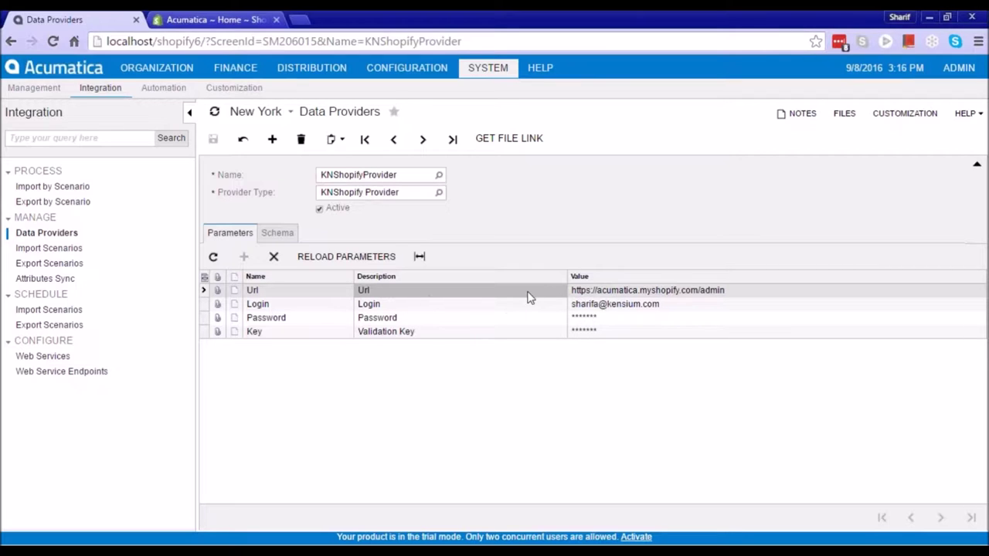
pyautogui.click(585, 294)
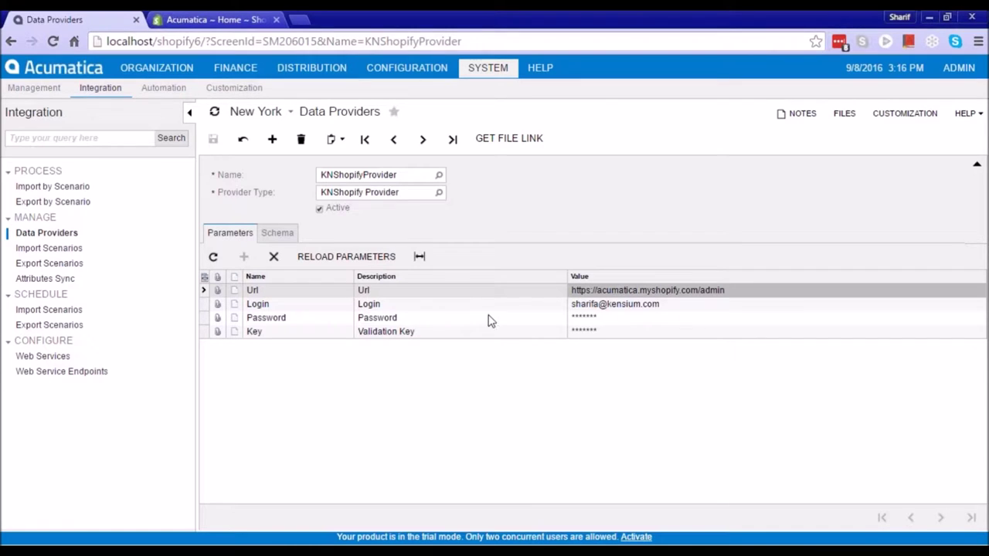
pyautogui.click(512, 333)
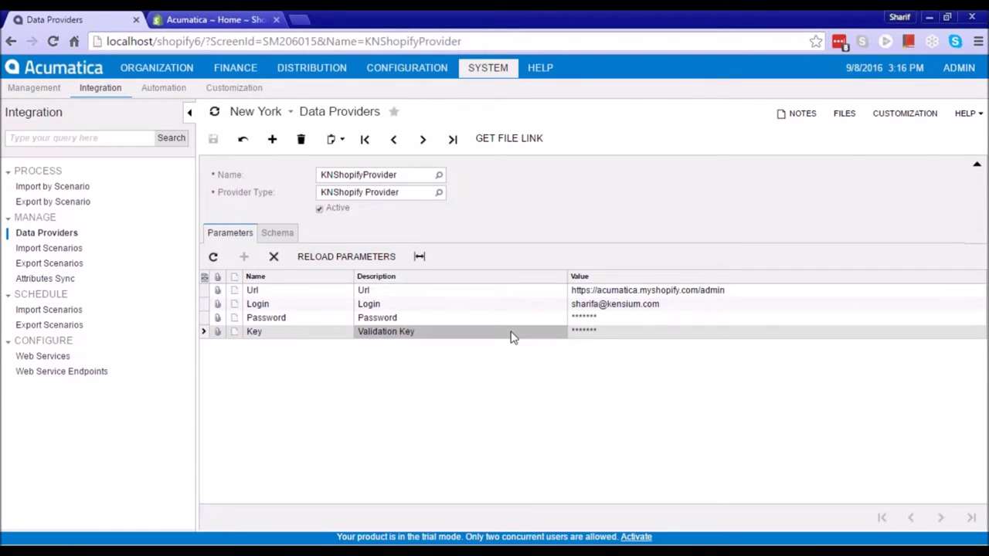
pyautogui.click(286, 232)
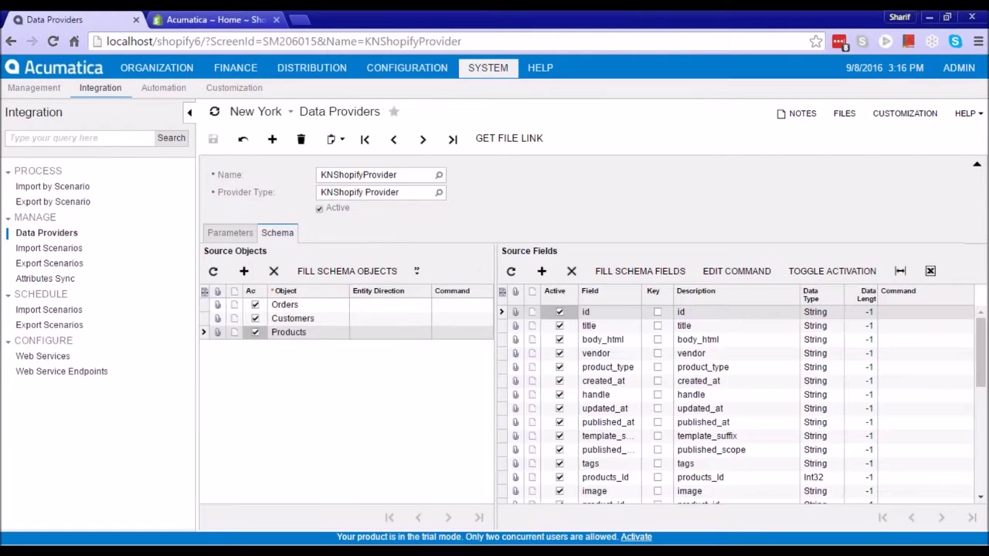
pyautogui.click(323, 308)
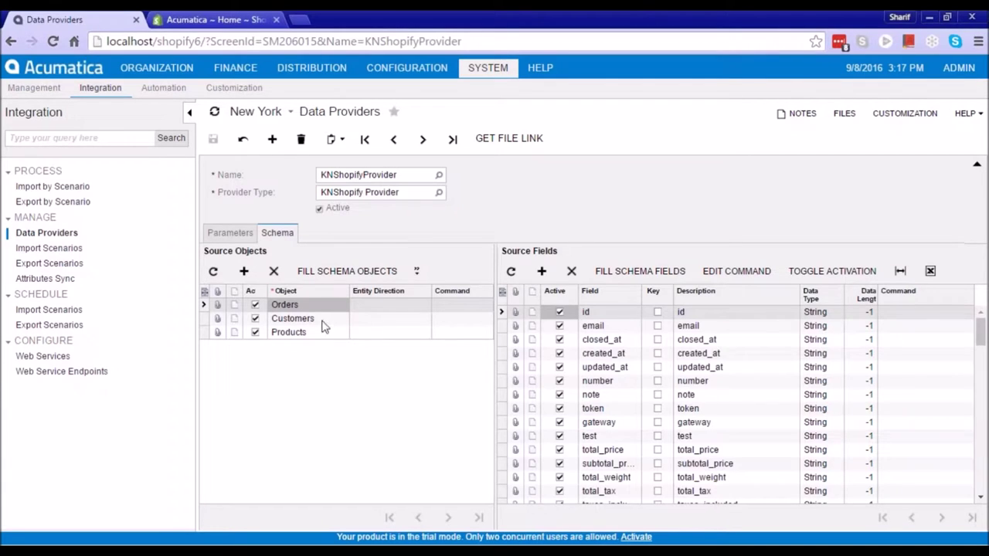
pyautogui.moveTo(979, 329); pyautogui.dragTo(979, 328)
pyautogui.click(323, 333)
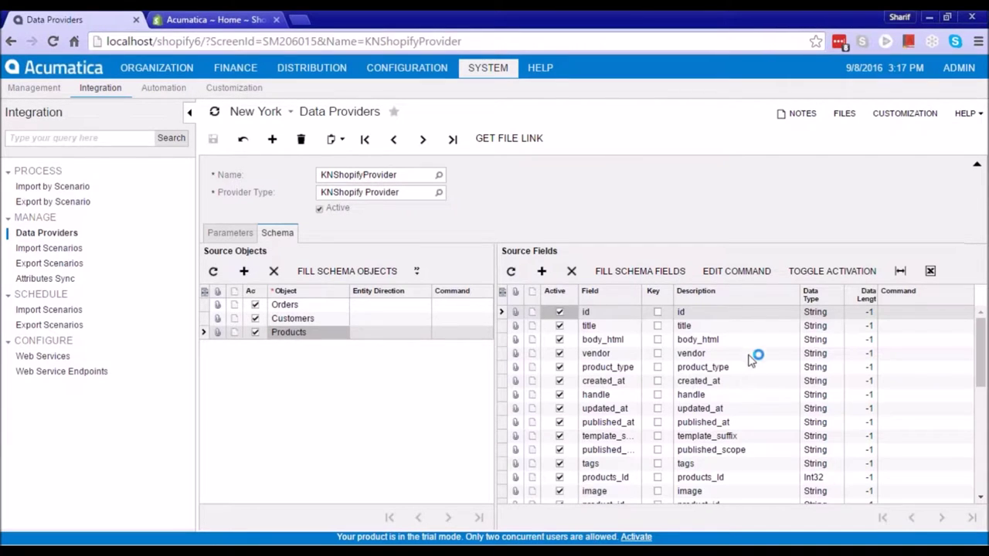
pyautogui.click(740, 327)
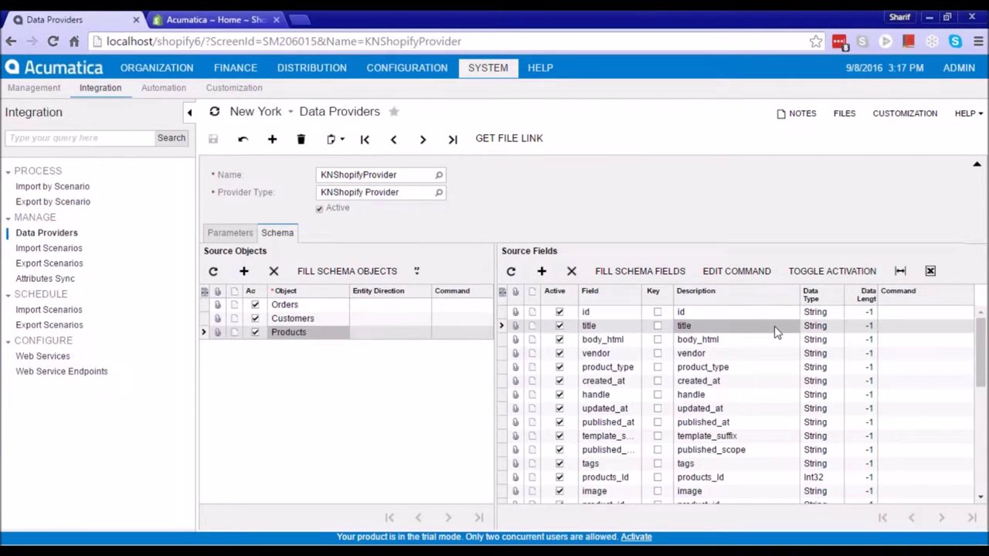
pyautogui.click(730, 342)
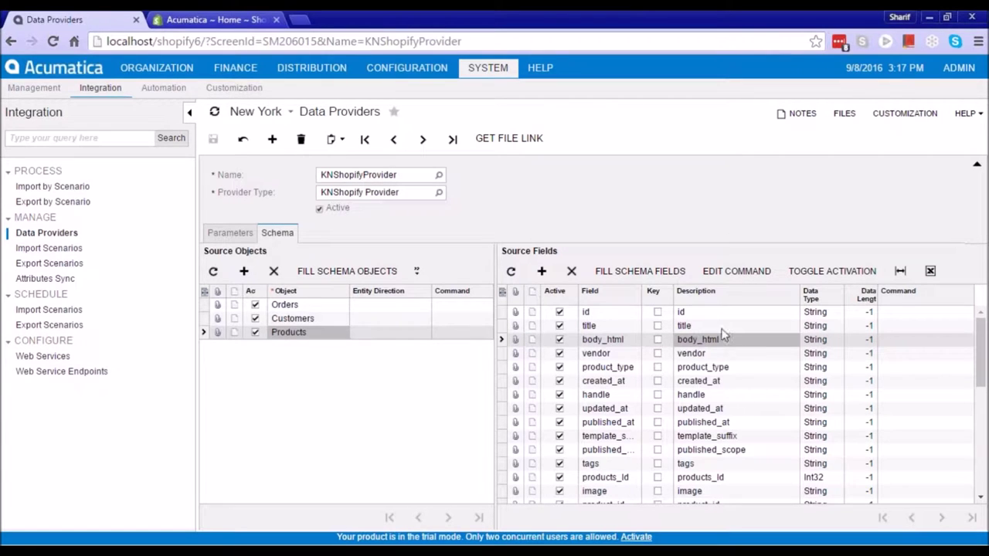
pyautogui.click(725, 479)
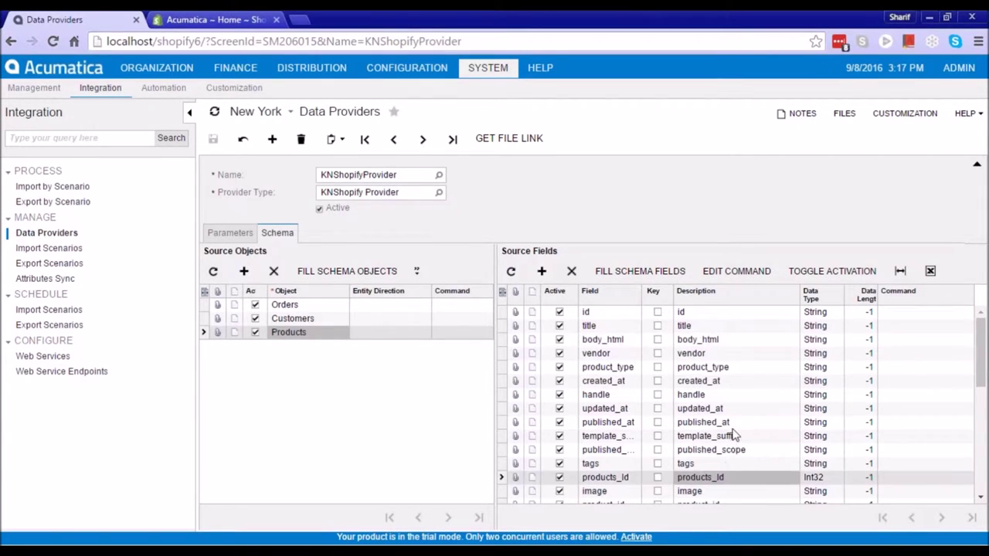
pyautogui.scroll(-3, 732, 436)
pyautogui.click(710, 402)
pyautogui.click(705, 385)
pyautogui.click(722, 375)
pyautogui.scroll(-3, 796, 408)
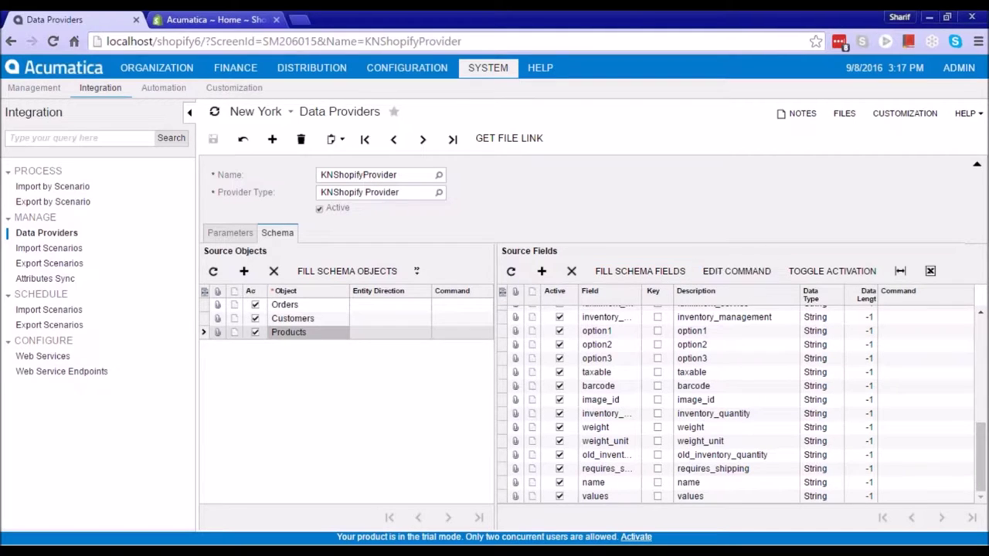
pyautogui.click(416, 190)
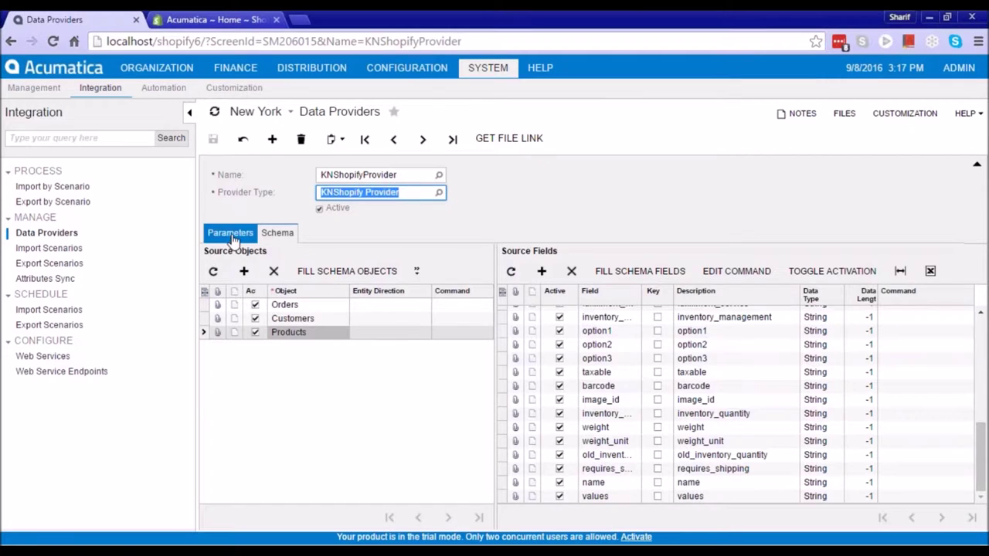
pyautogui.click(228, 233)
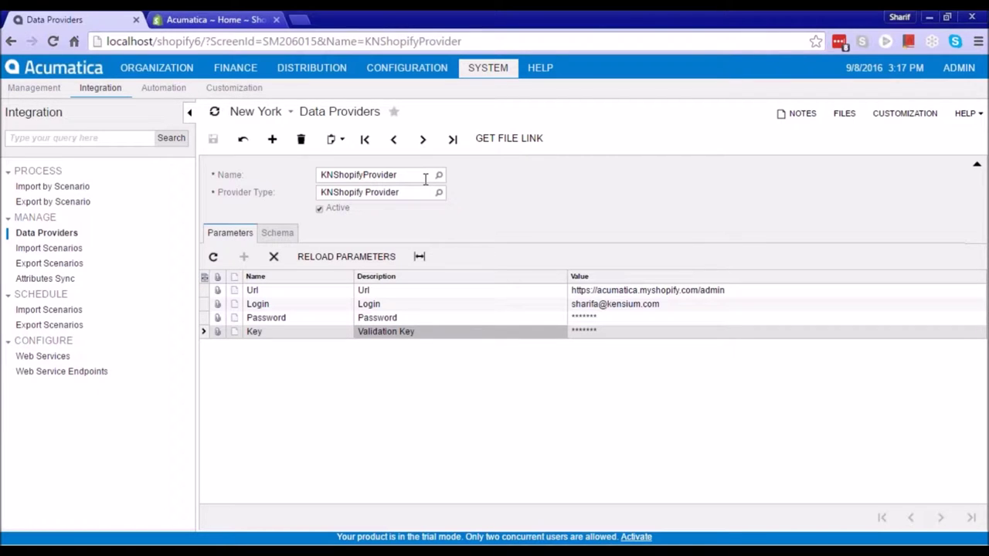
pyautogui.click(51, 248)
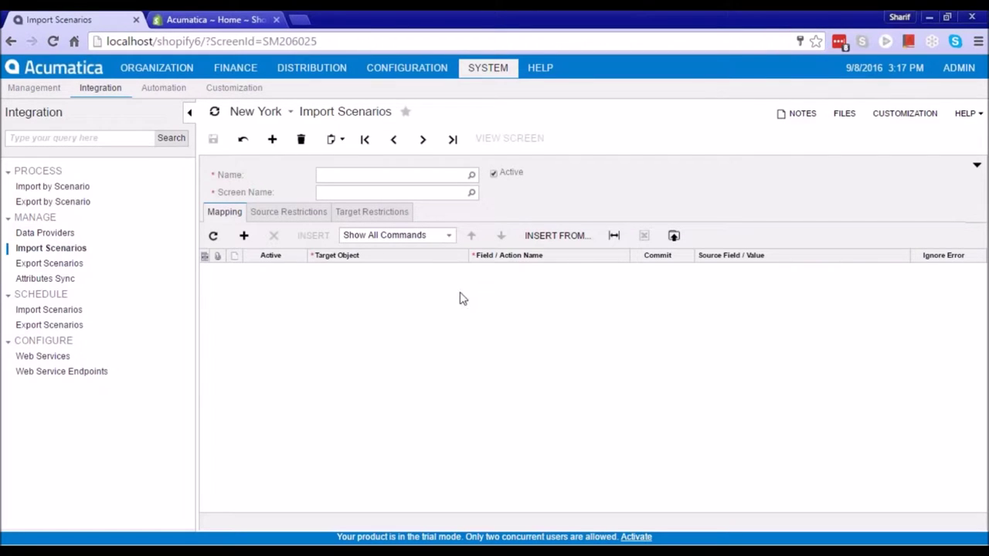
pyautogui.click(471, 175)
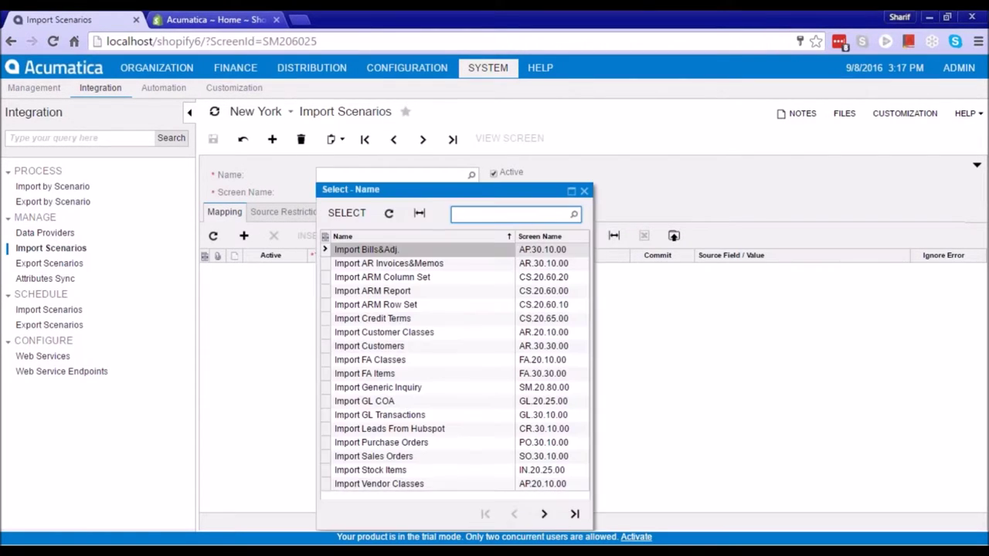
pyautogui.click(544, 514)
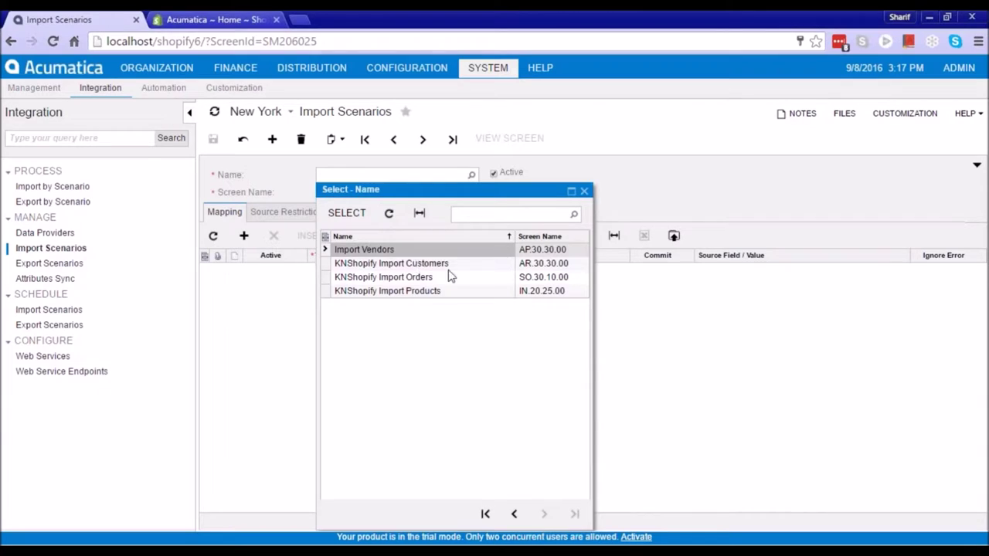
pyautogui.doubleClick(402, 291)
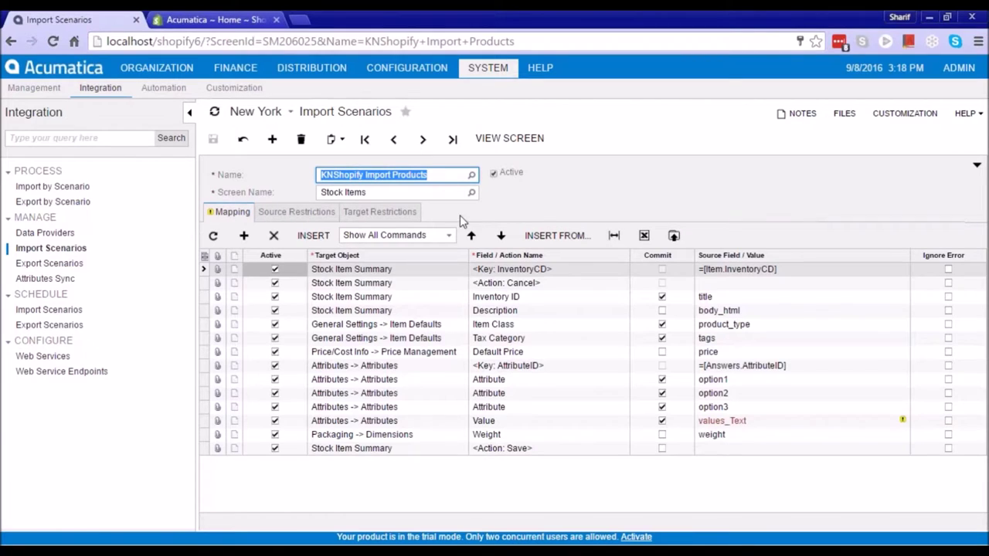
pyautogui.click(568, 340)
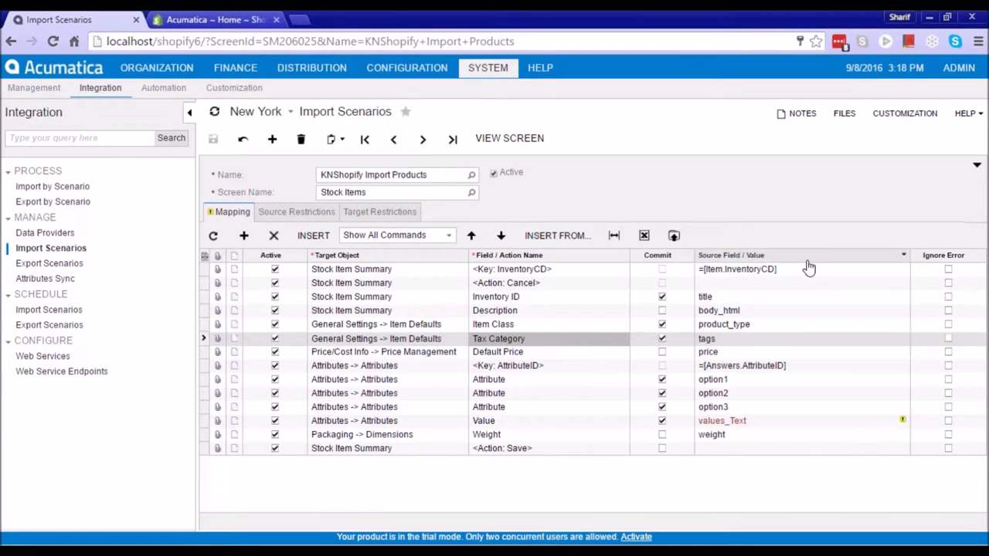
pyautogui.click(340, 269)
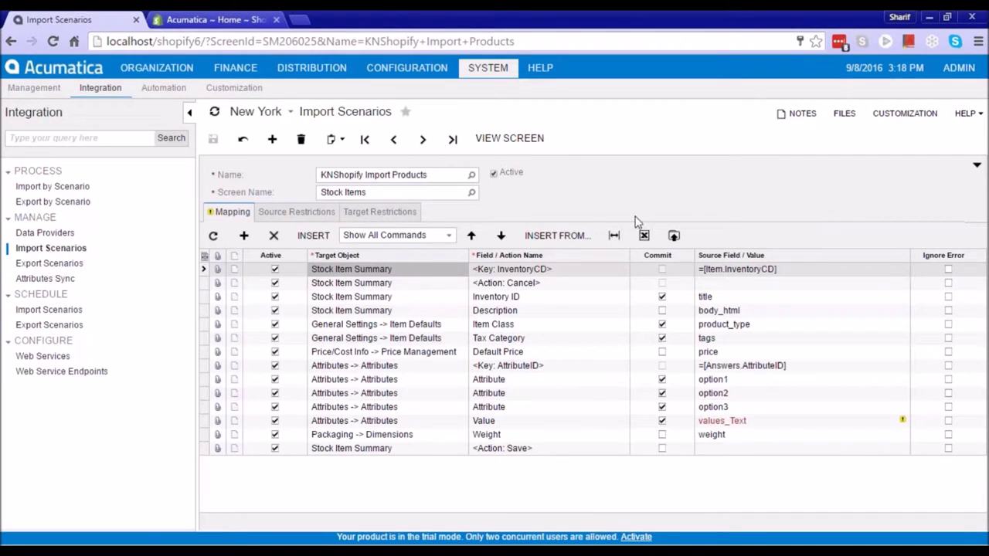
pyautogui.click(378, 193)
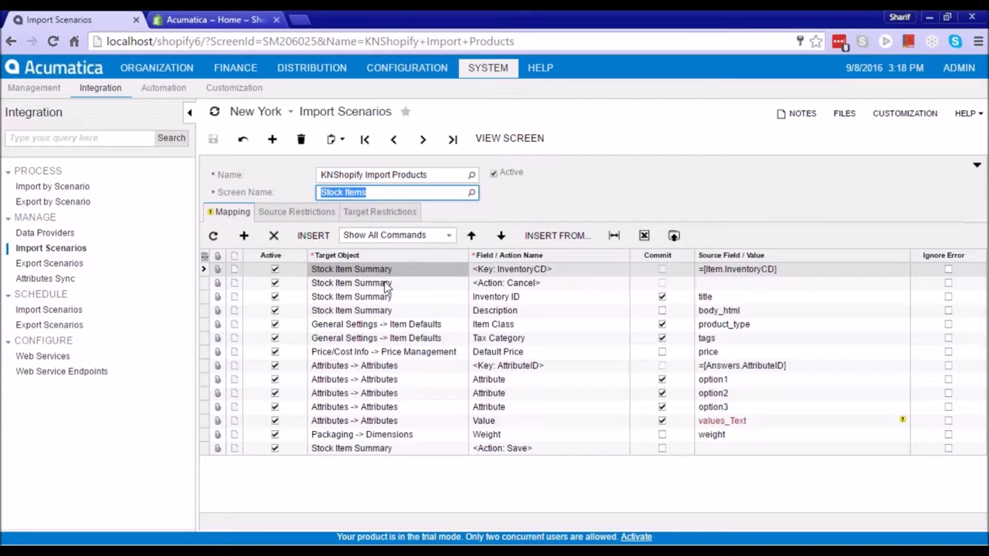
pyautogui.click(537, 272)
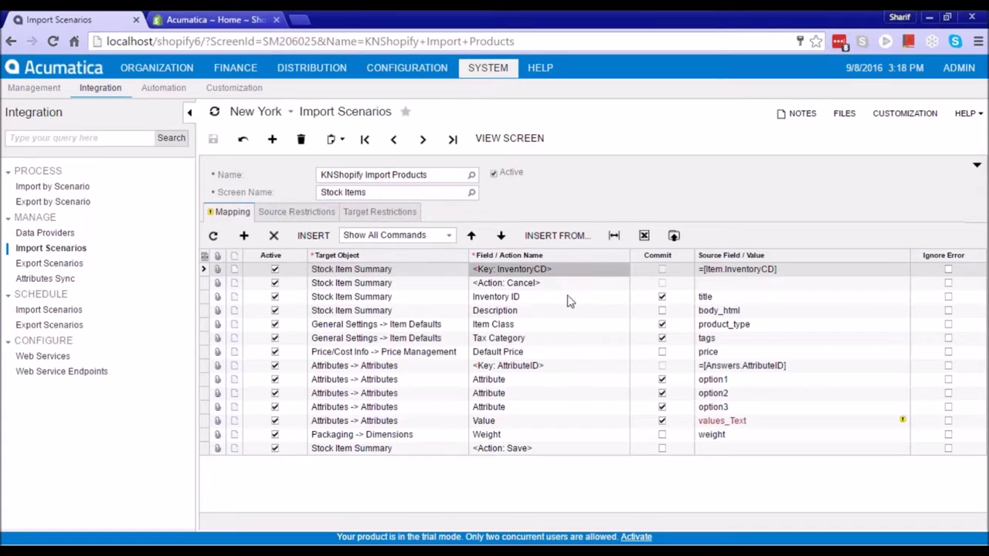
pyautogui.click(514, 299)
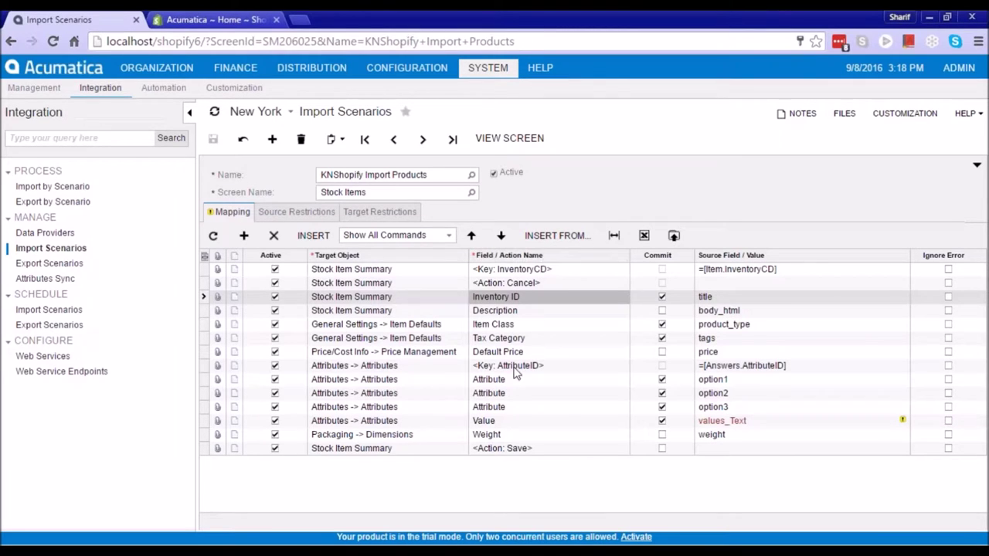
pyautogui.click(408, 375)
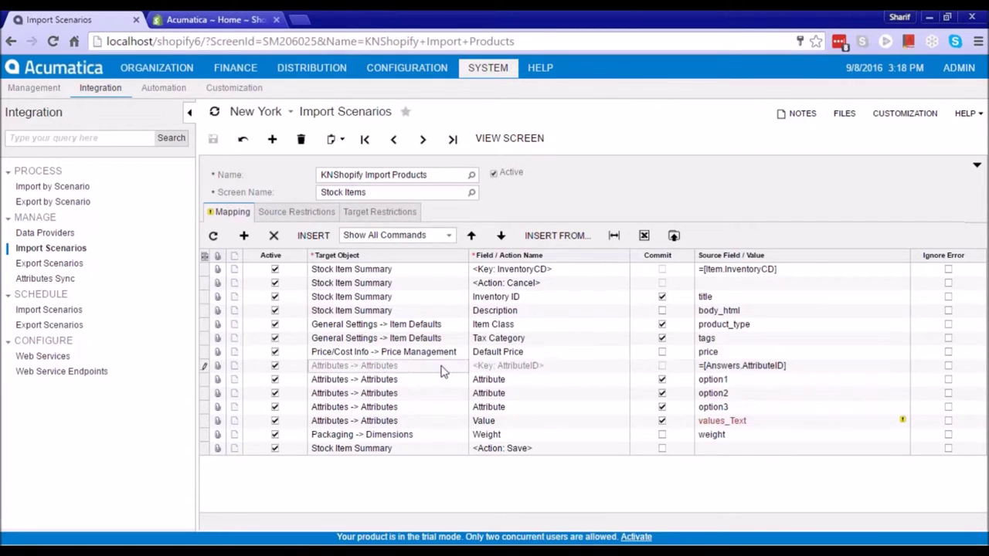
pyautogui.click(425, 382)
pyautogui.click(535, 382)
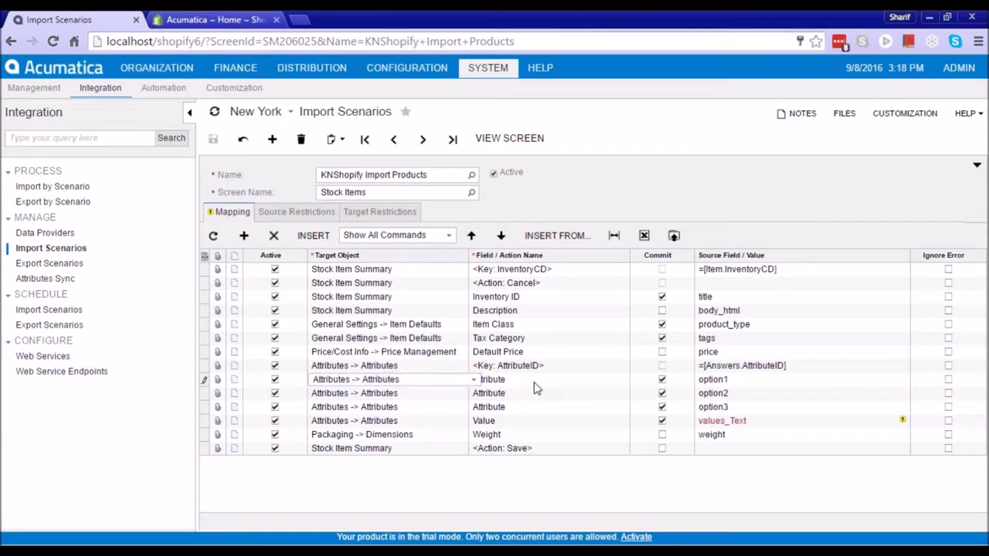
pyautogui.click(635, 380)
pyautogui.press('BackSpace')
pyautogui.click(775, 380)
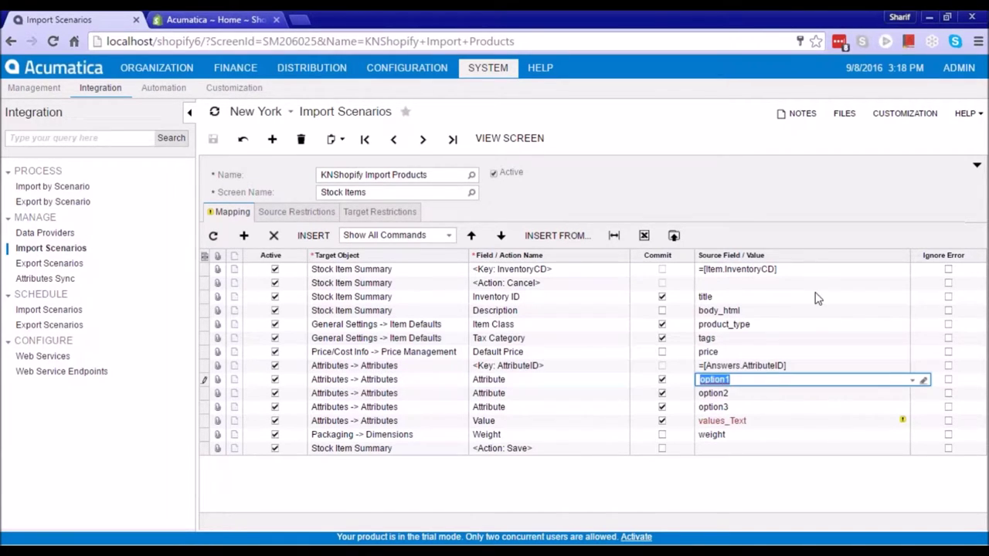
pyautogui.click(912, 381)
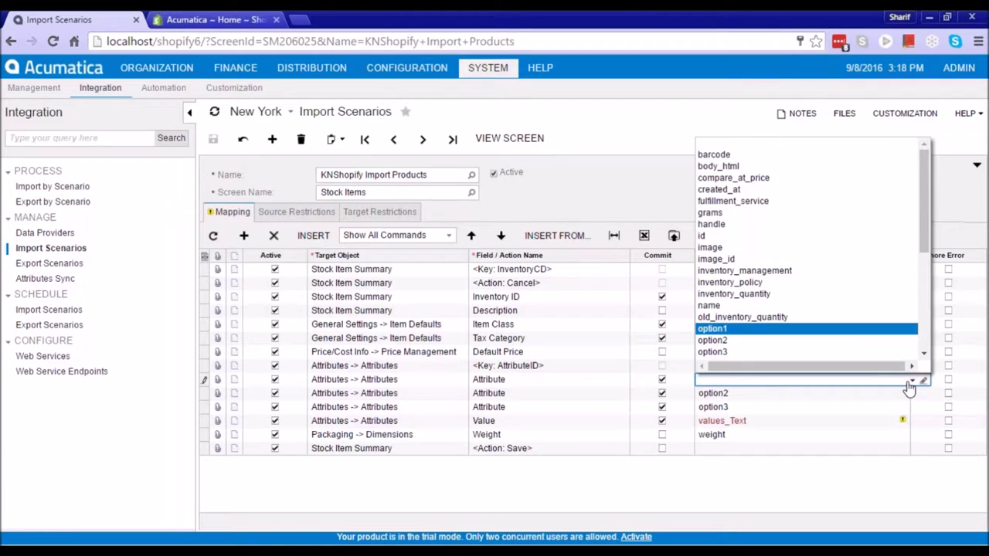
pyautogui.moveTo(923, 240); pyautogui.dragTo(931, 207)
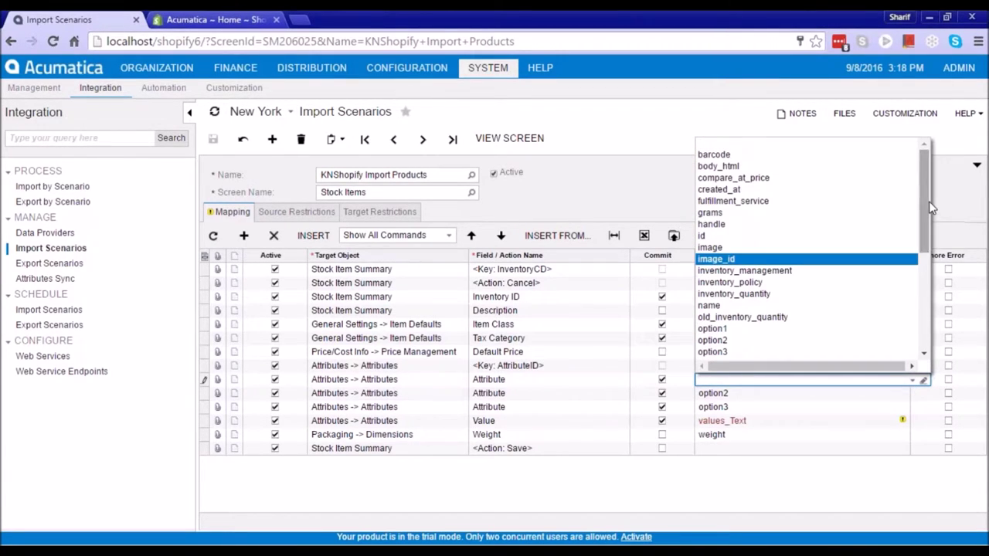
pyautogui.moveTo(925, 220); pyautogui.dragTo(477, 207)
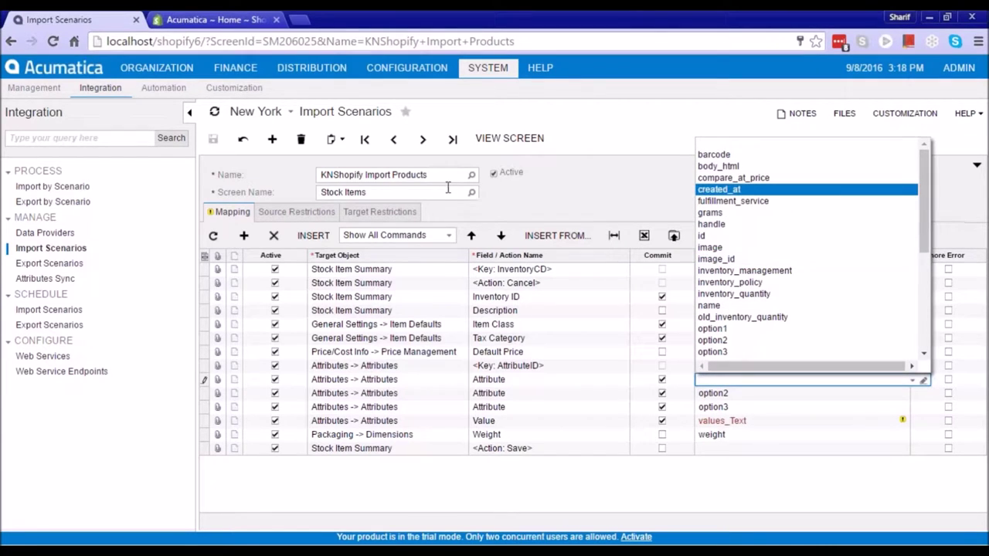
pyautogui.moveTo(921, 183); pyautogui.dragTo(931, 304)
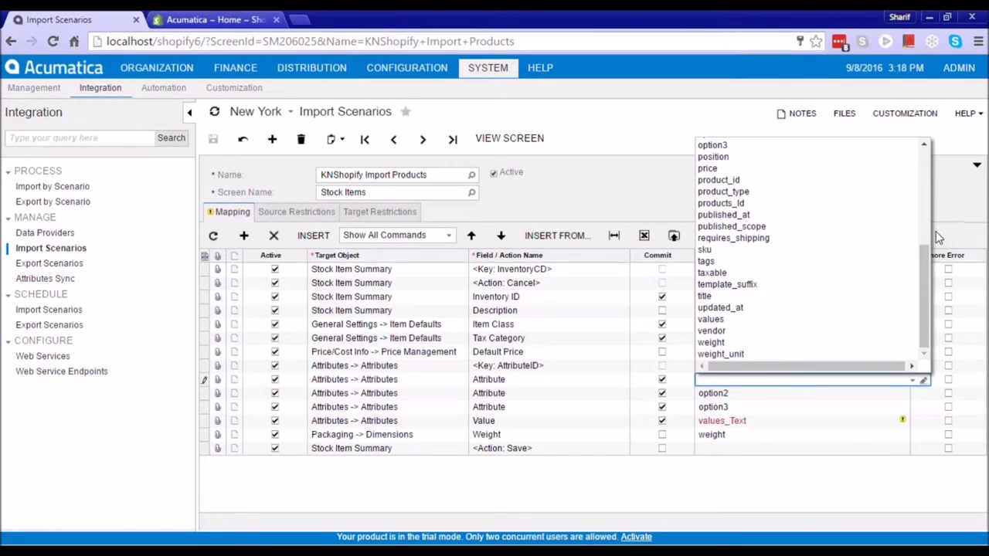
pyautogui.click(950, 207)
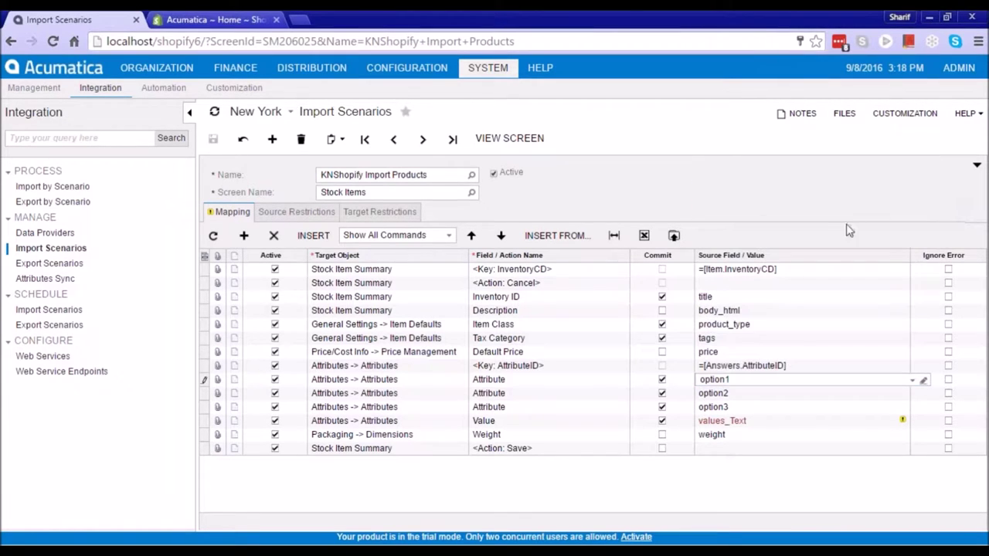
pyautogui.click(516, 313)
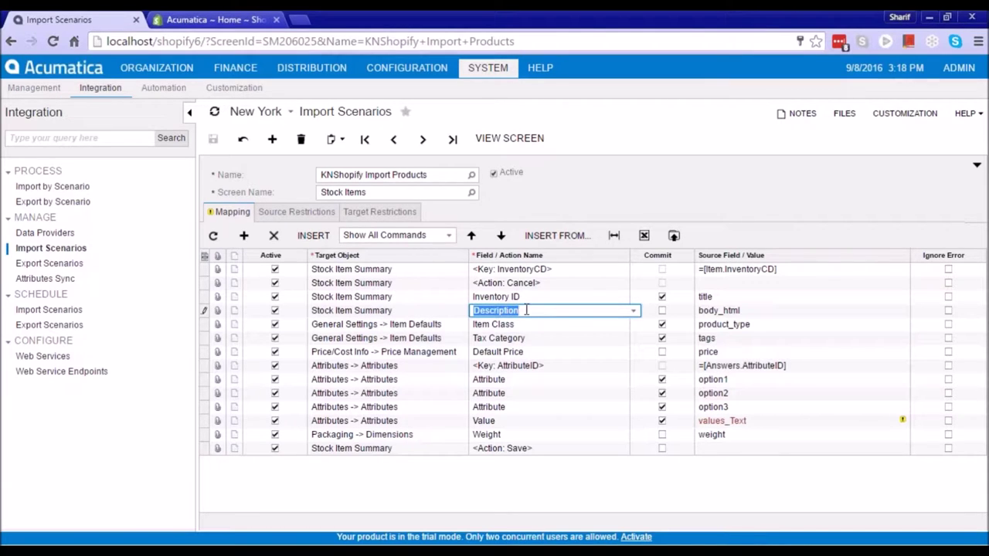
pyautogui.click(738, 317)
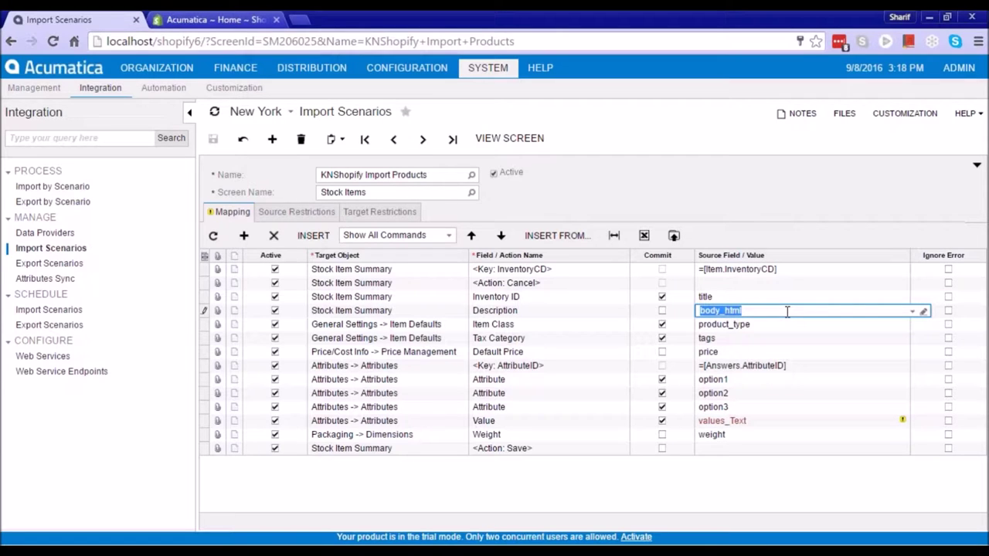
pyautogui.click(516, 310)
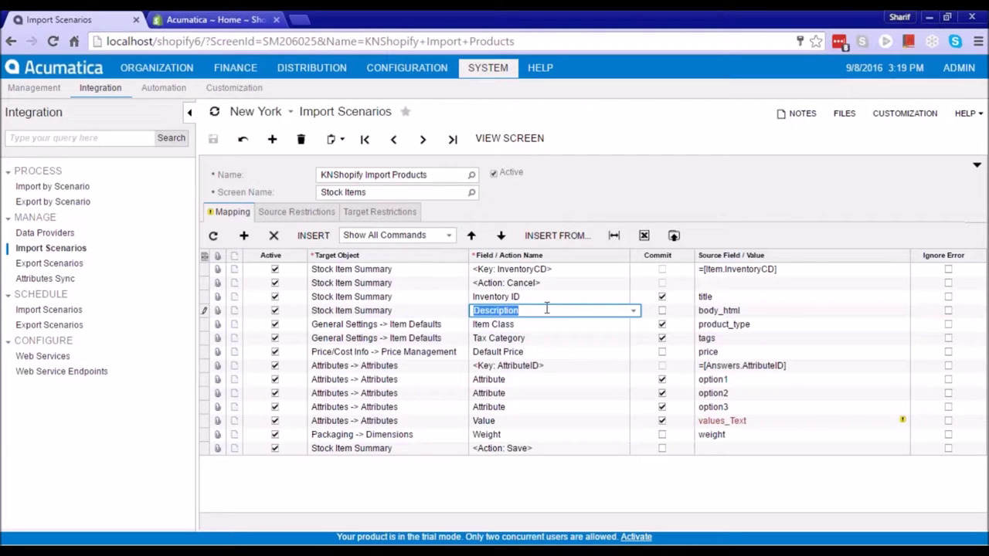
# Open the KNShopify Export Products scenario and inspect its Inventory ID-to-title mapping row
pyautogui.moveTo(720, 425)
pyautogui.click(71, 264)
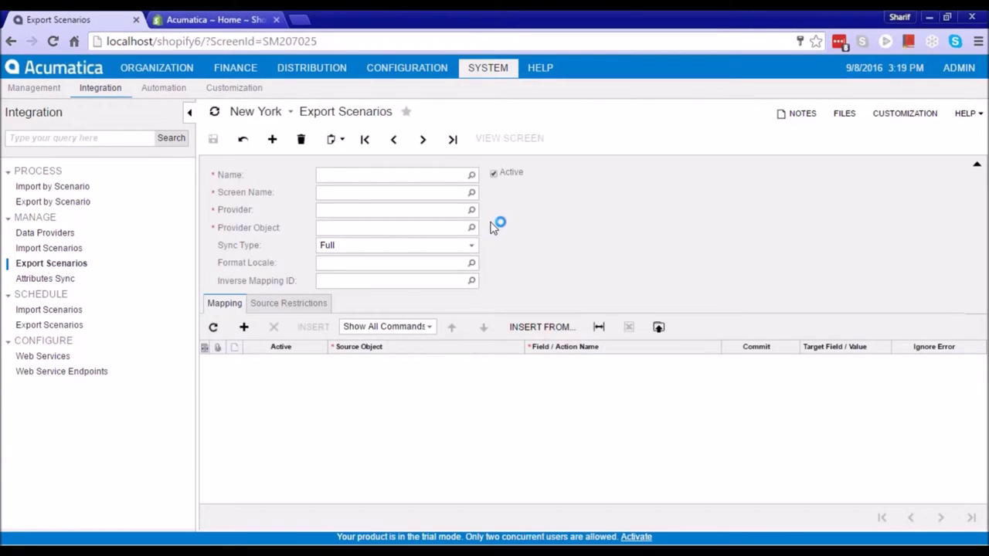
pyautogui.click(472, 175)
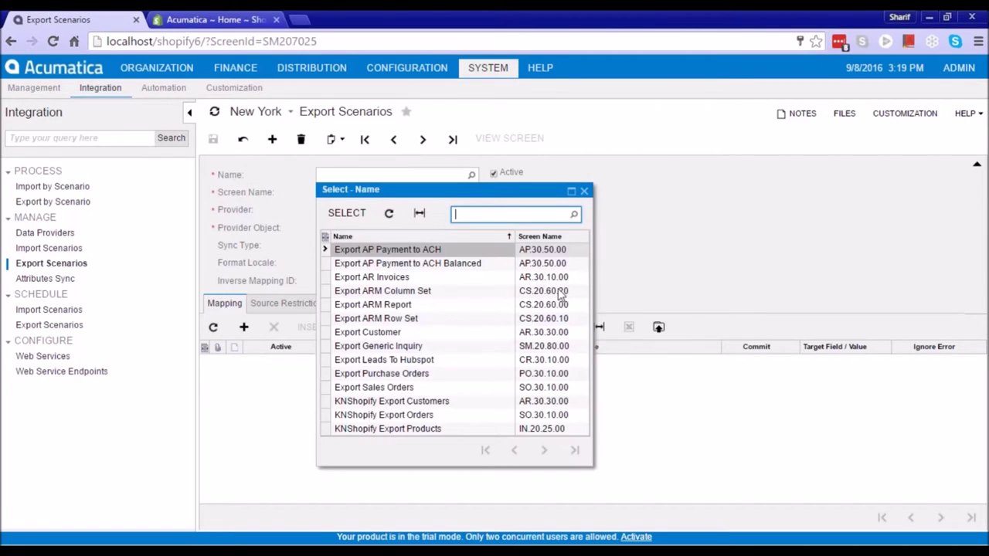
pyautogui.doubleClick(432, 429)
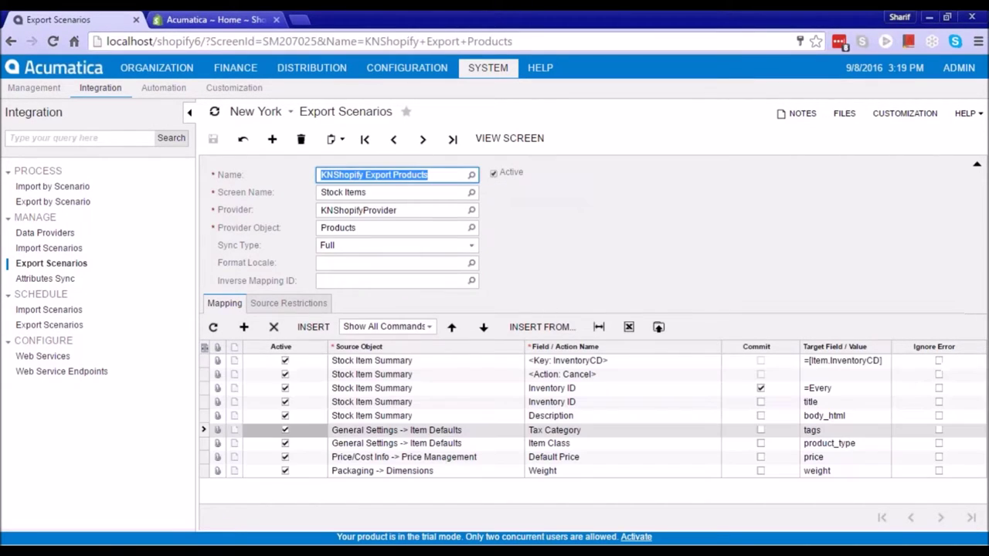
pyautogui.click(460, 388)
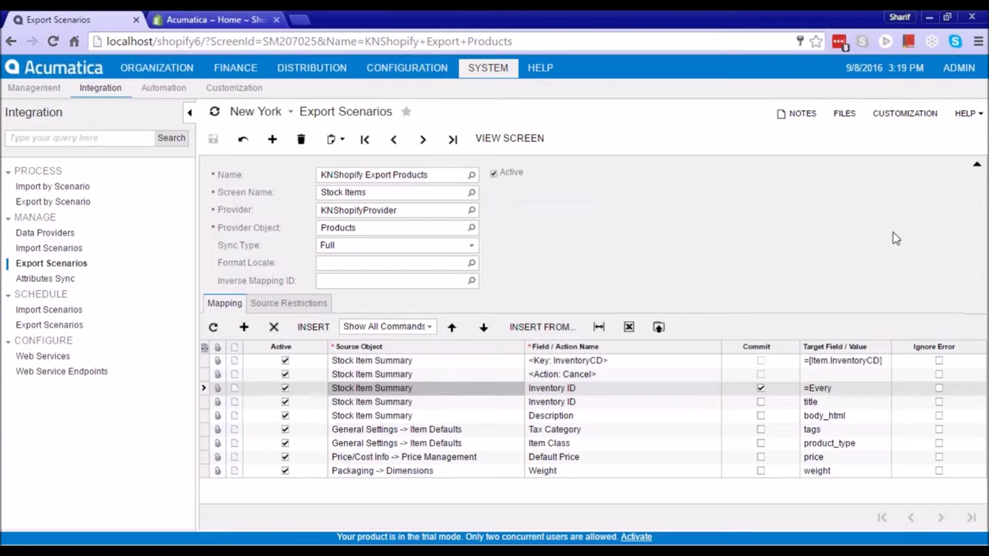
pyautogui.click(847, 405)
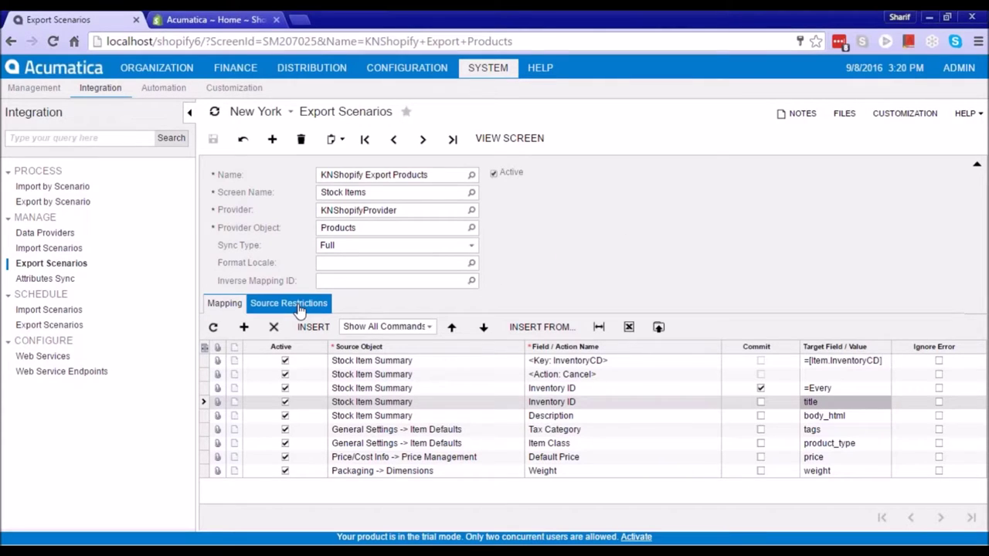
pyautogui.click(209, 19)
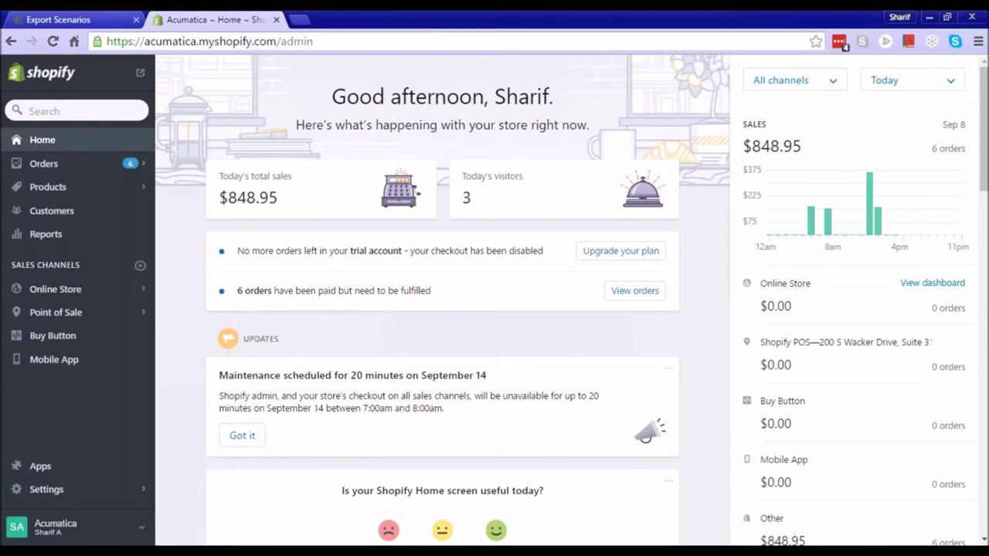
# Start a new Shopify customer and enter the customer's first name, last name and e-mail
pyautogui.click(59, 216)
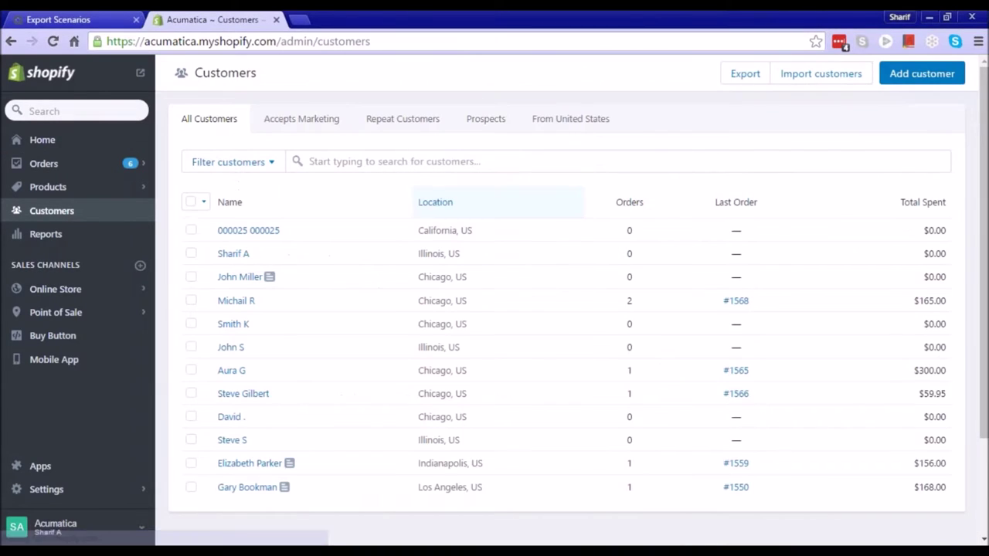
pyautogui.click(912, 77)
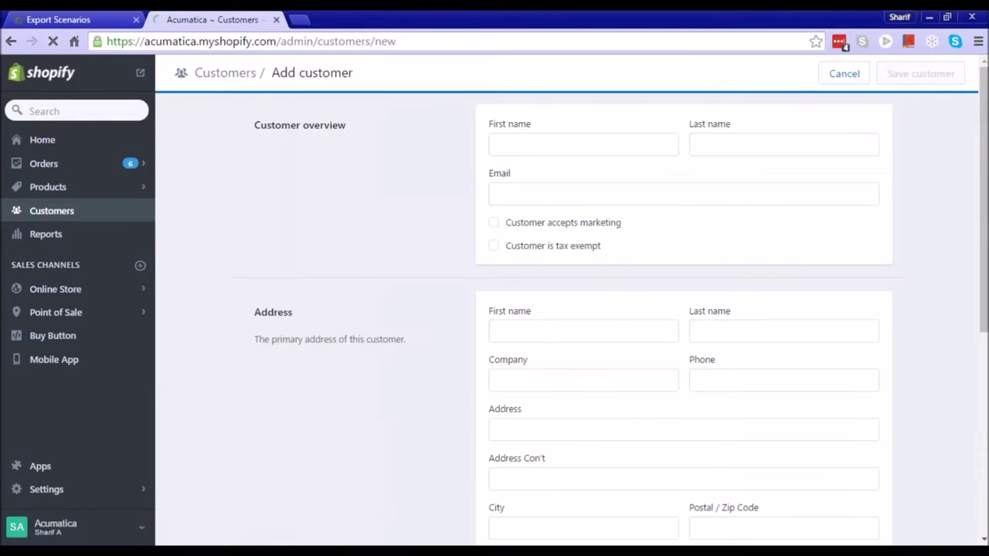
pyautogui.click(607, 145)
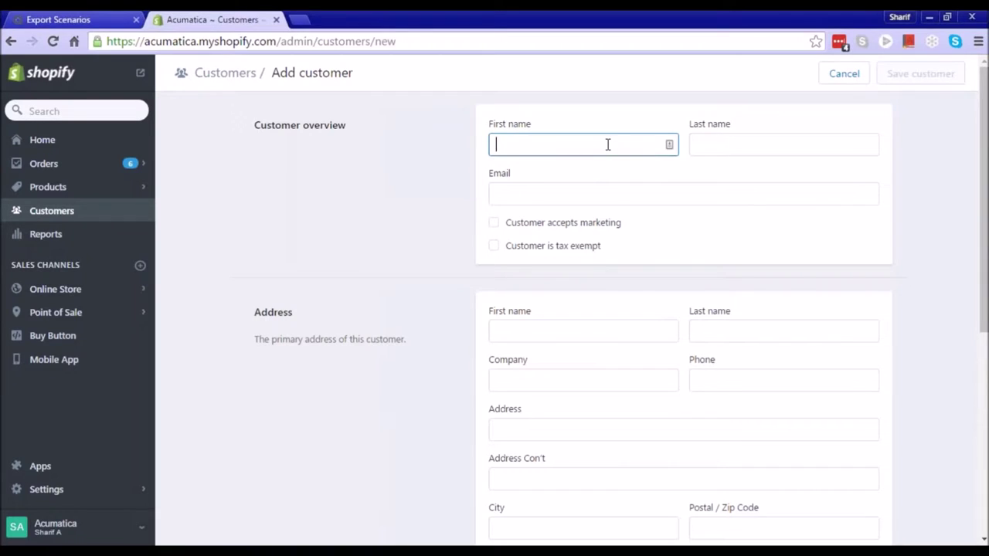
pyautogui.write('Tyler')
pyautogui.press('Tab')
pyautogui.write('M')
pyautogui.press('Tab')
pyautogui.write('tylerm@test.')
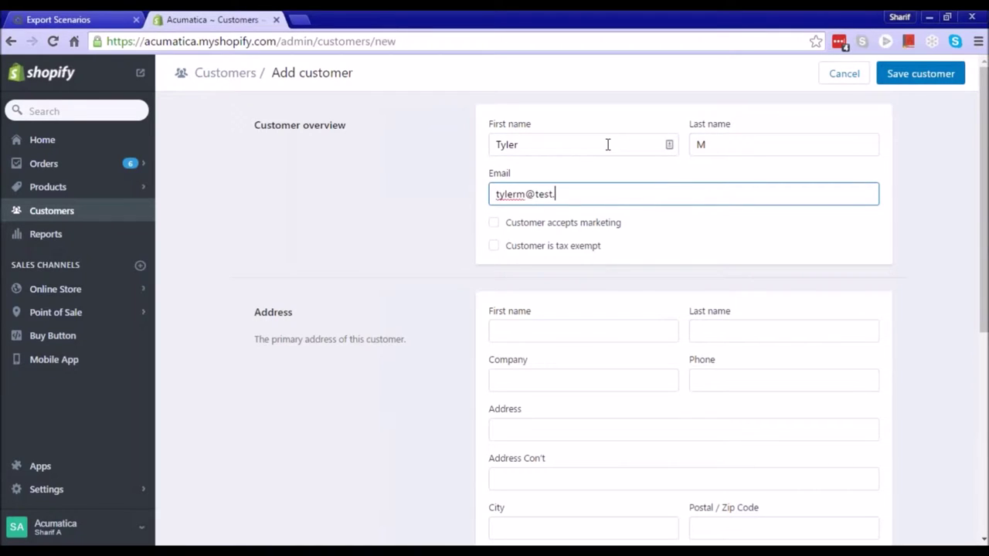
pyautogui.write('com')
pyautogui.press('Tab')
# Fill the address section with the customer's first and last name, company and phone number
pyautogui.click(582, 338)
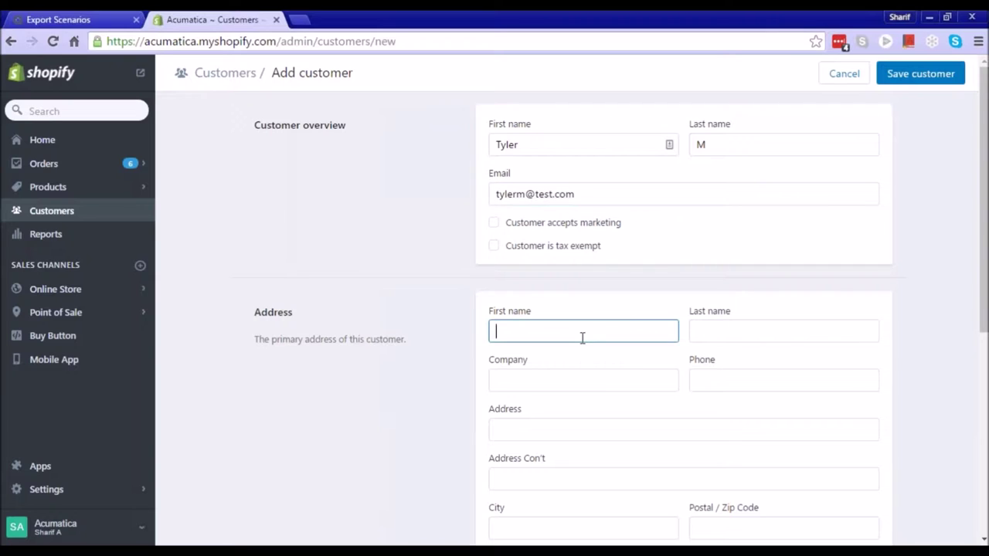
pyautogui.write('Tyler')
pyautogui.press('Tab')
pyautogui.write('M')
pyautogui.press('Tab')
pyautogui.write('Tyler')
pyautogui.press('Tab')
pyautogui.press('Tab')
pyautogui.hotkey('shift', 'Tab')
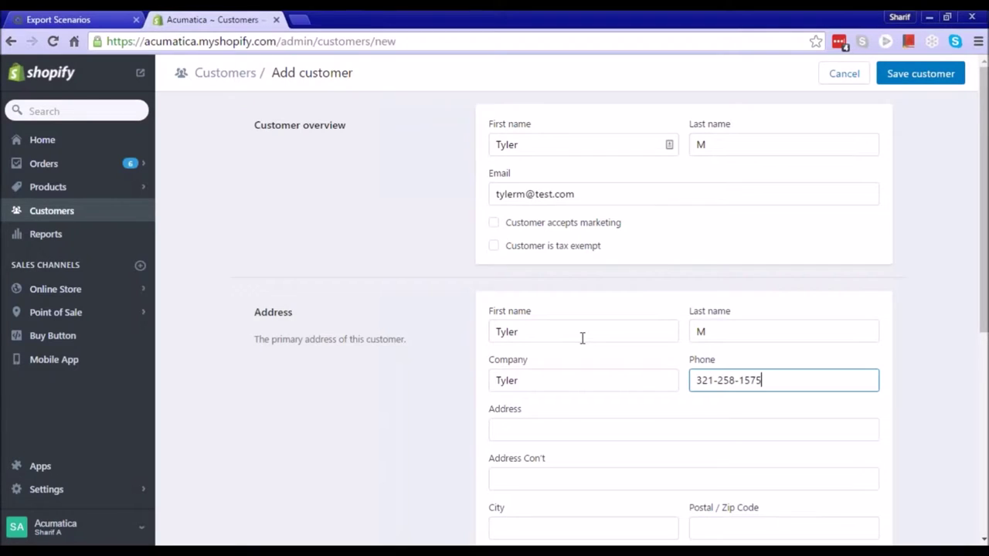
# Enter the customer's street, city, ZIP code and state, then save the customer
pyautogui.press('Tab')
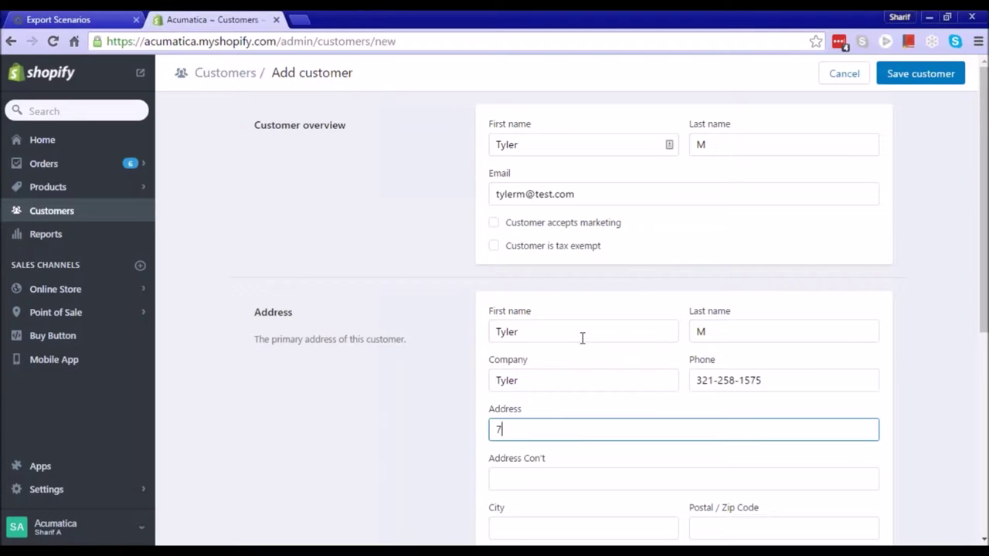
pyautogui.press('Tab')
pyautogui.press('Tab')
pyautogui.write('Chicago')
pyautogui.press('Tab')
pyautogui.write('60606')
pyautogui.press('Tab')
pyautogui.press('Tab')
pyautogui.write('il')
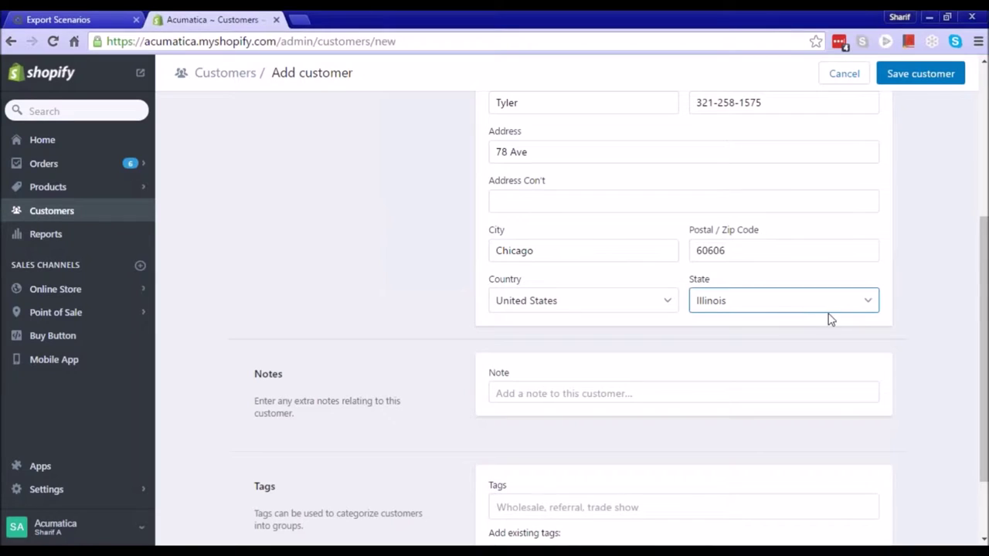
pyautogui.scroll(-2, 929, 286)
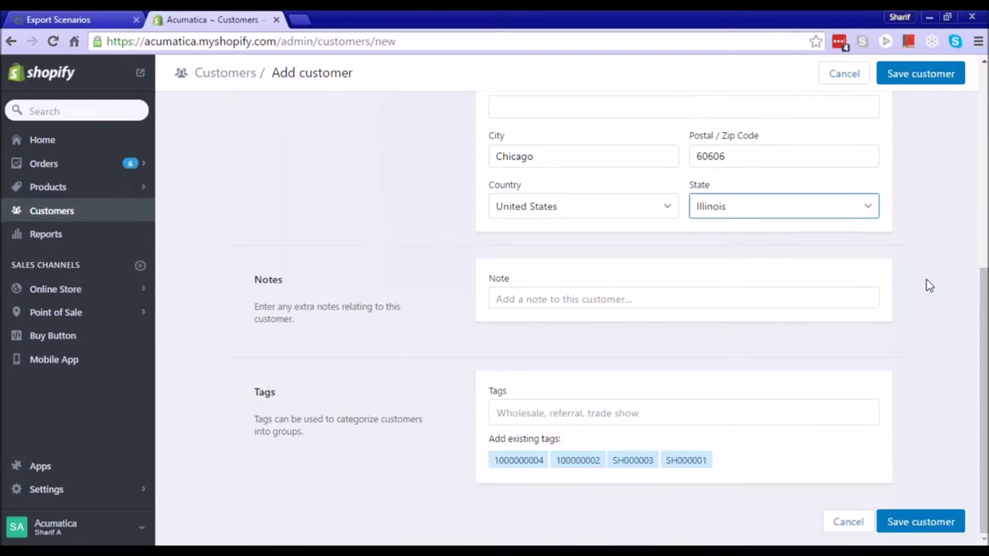
pyautogui.click(924, 521)
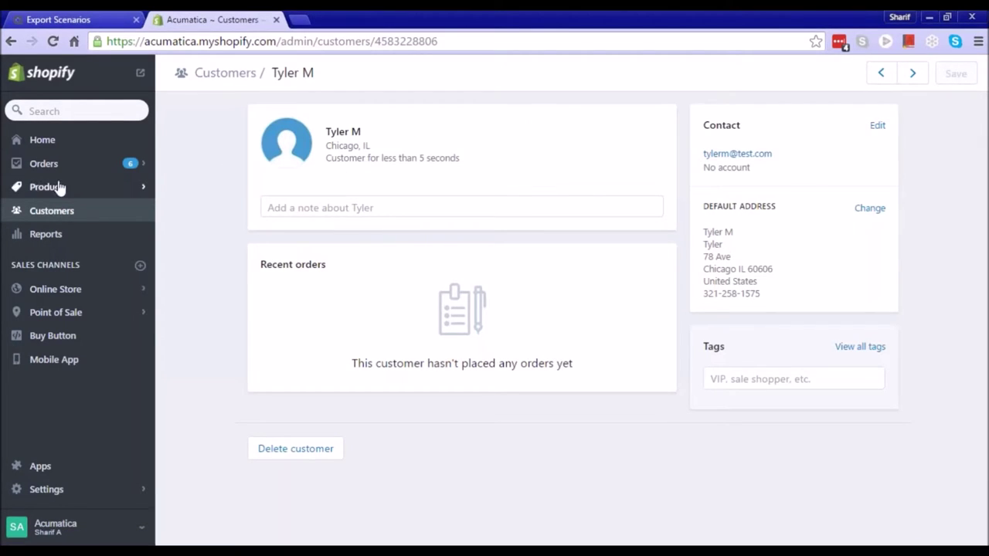
# Start a new product titled 'Keyboard' and begin writing its description
pyautogui.click(51, 188)
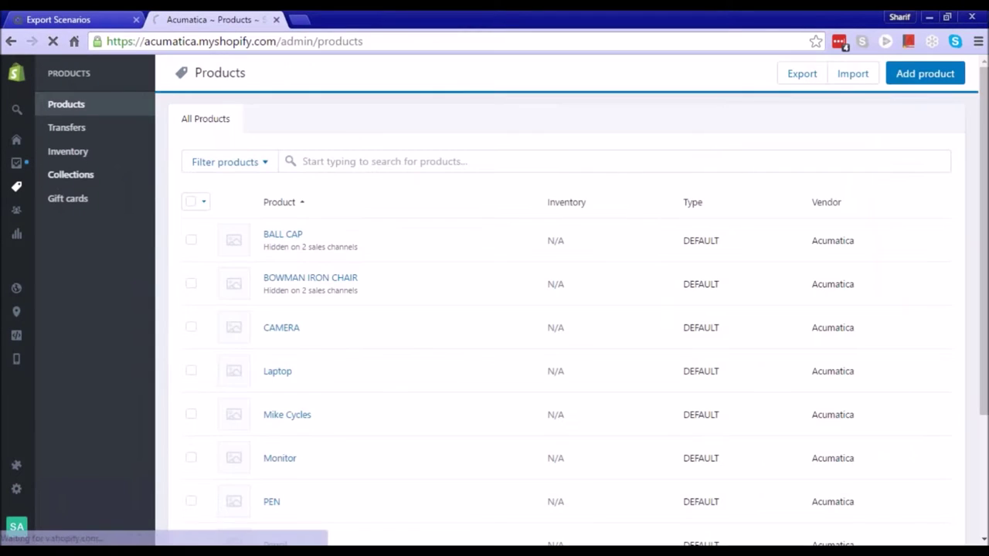
pyautogui.click(895, 80)
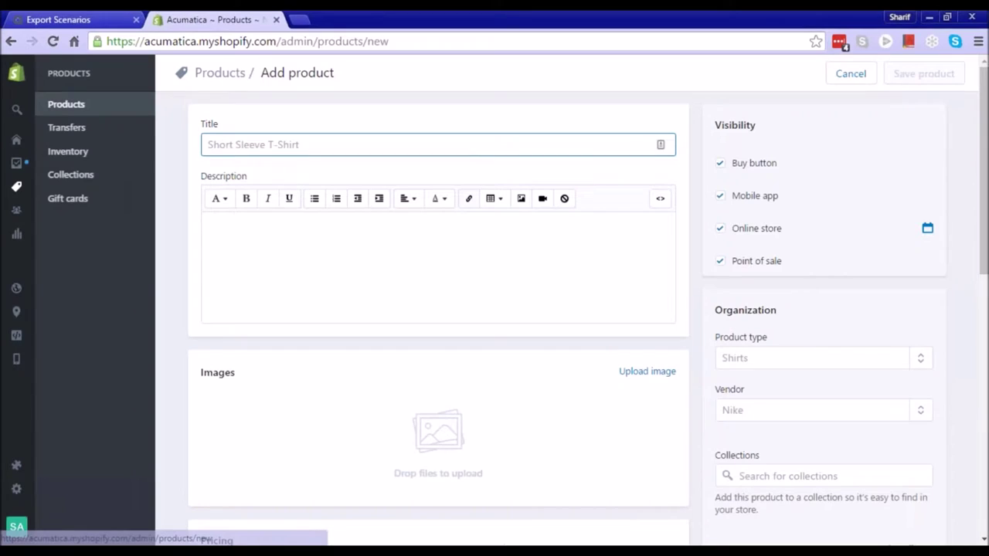
pyautogui.write('Keyboard')
pyautogui.press('Tab')
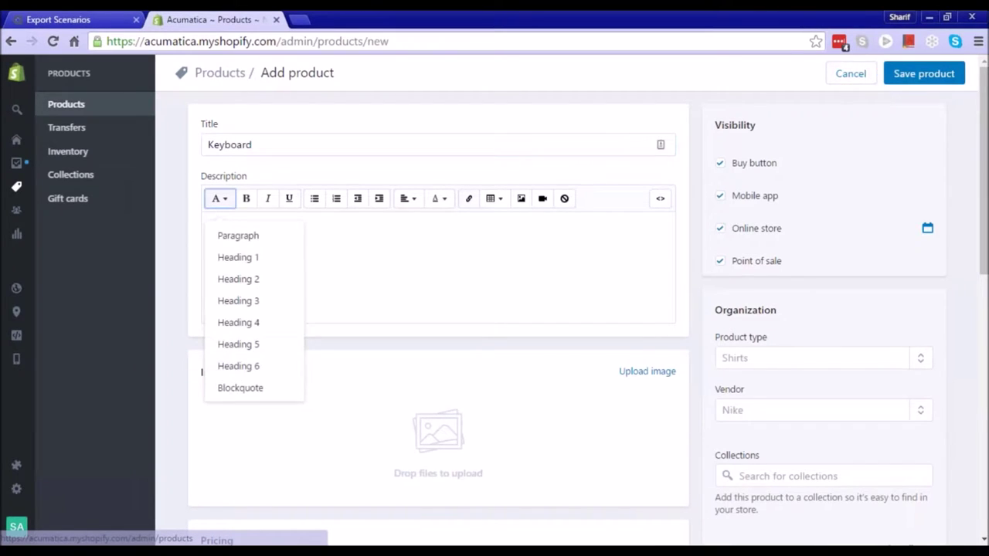
pyautogui.click(447, 297)
pyautogui.write('Keyboard')
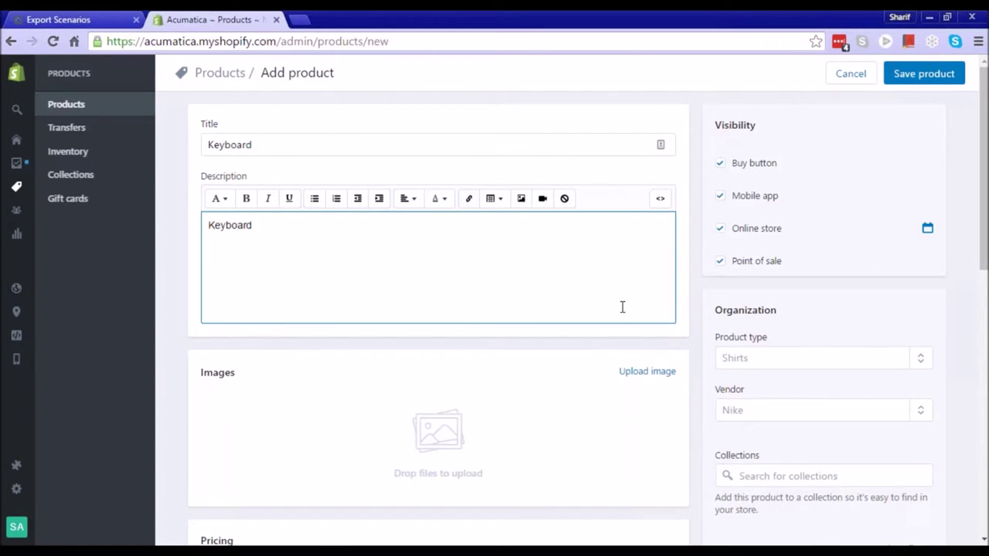
pyautogui.scroll(-2, 821, 327)
# Set the product type to DEFAULT and add the INCLUSIVE tag
pyautogui.click(779, 208)
pyautogui.write('d')
pyautogui.click(782, 270)
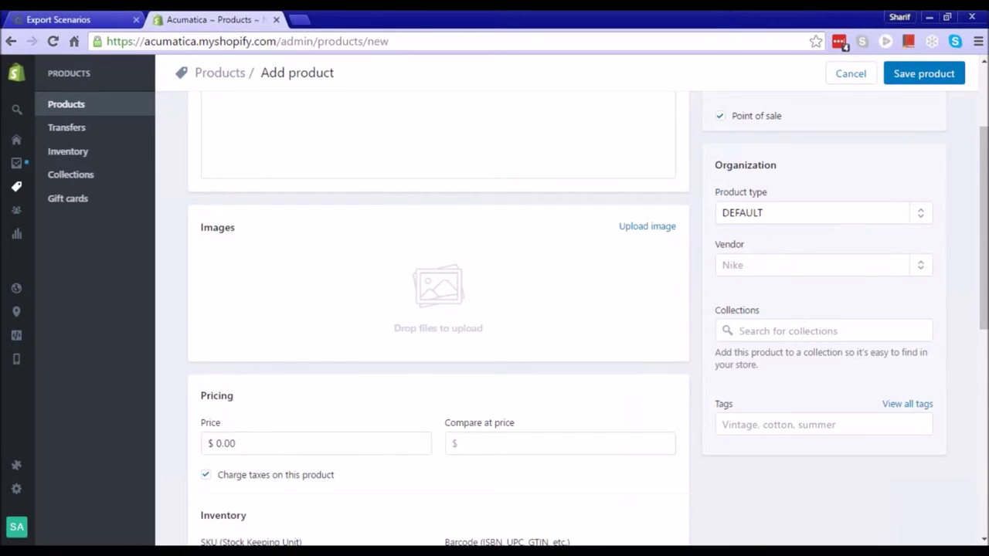
pyautogui.click(797, 423)
pyautogui.click(773, 391)
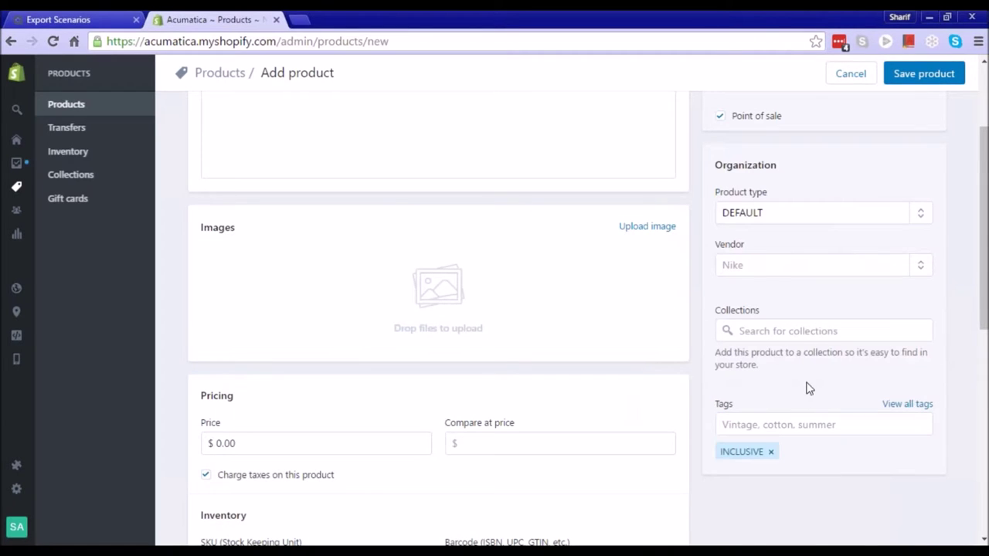
# Set the price to 50 and save the Keyboard product
pyautogui.scroll(-2, 852, 338)
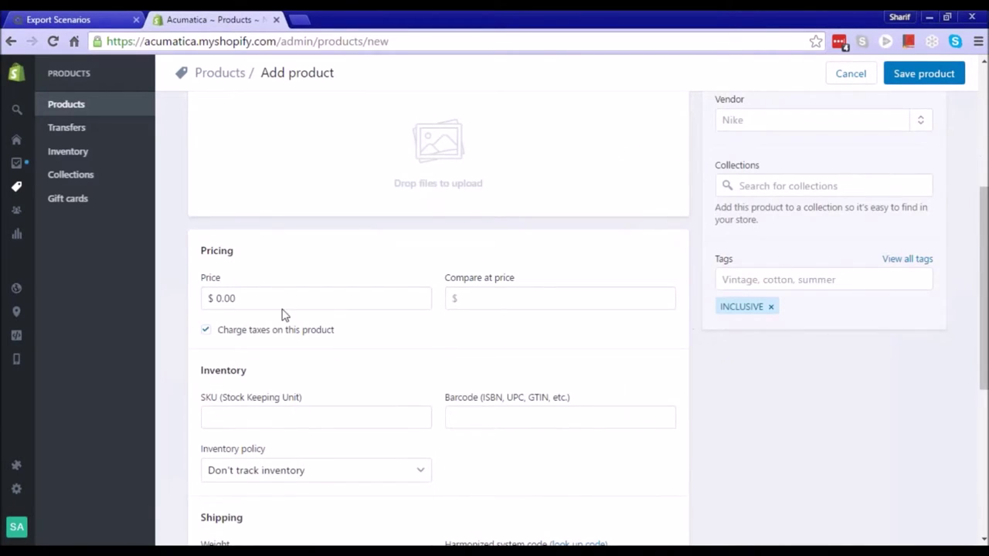
pyautogui.click(271, 298)
pyautogui.write('50')
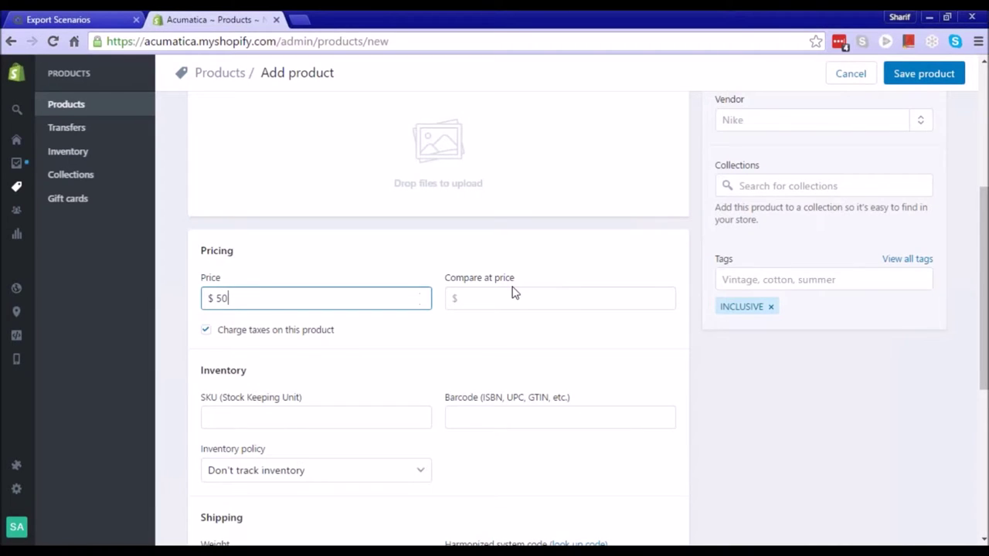
pyautogui.scroll(-5, 517, 286)
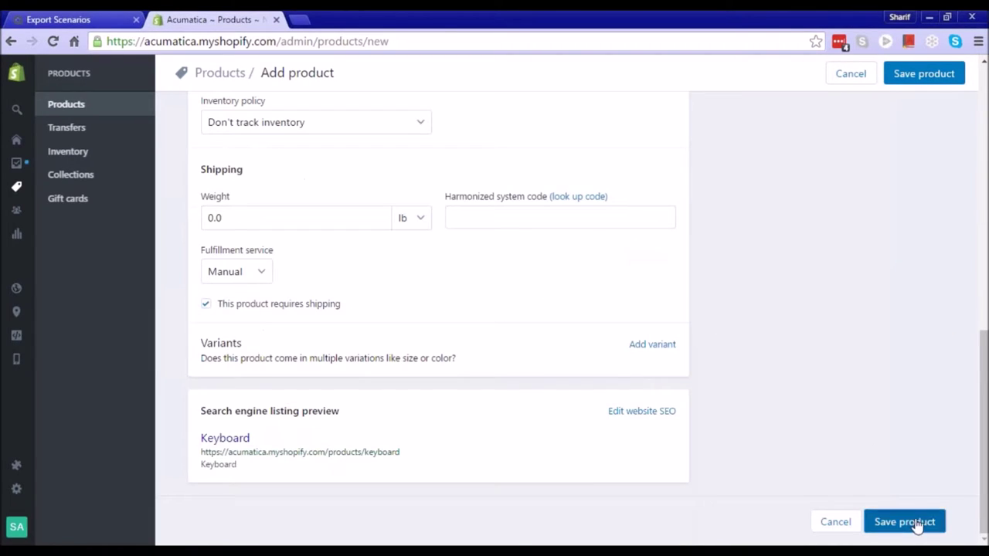
pyautogui.click(905, 523)
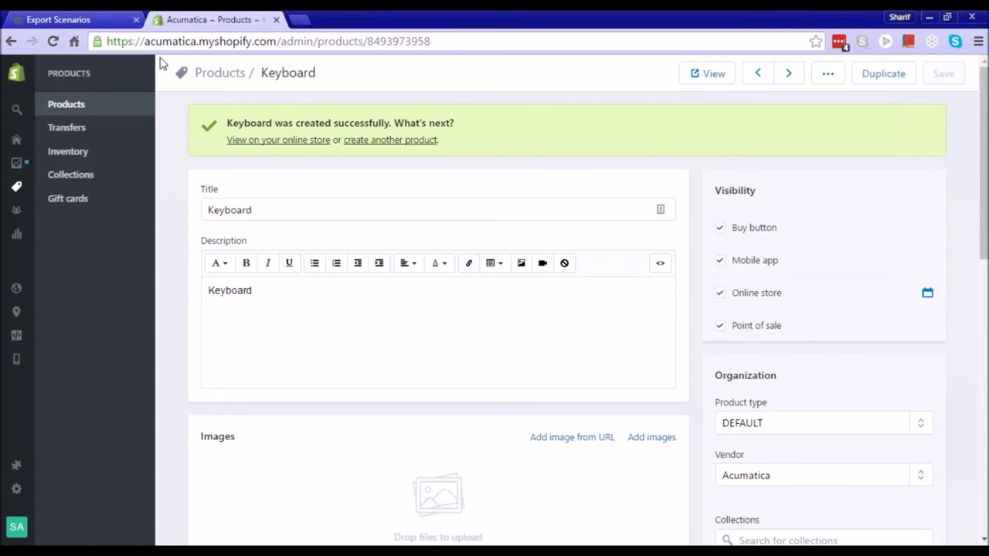
# Open the Import by Scenario screen in Acumatica and reload the page
pyautogui.click(70, 20)
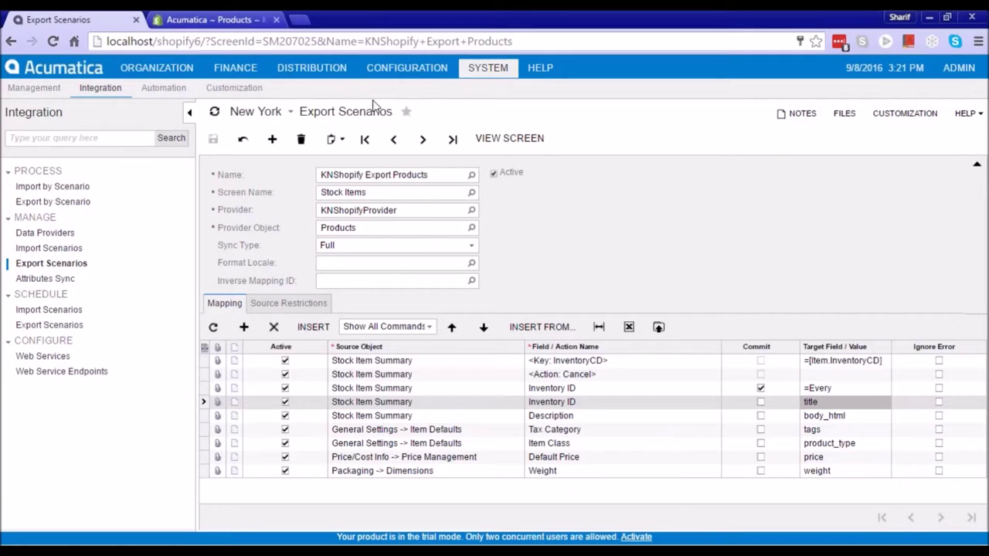
pyautogui.click(56, 187)
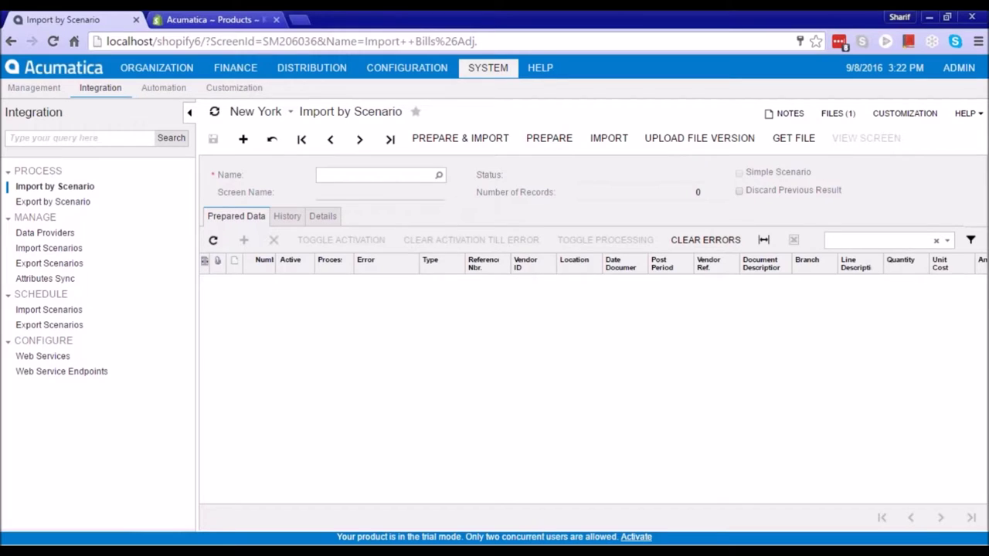
pyautogui.click(501, 41)
pyautogui.press('Return')
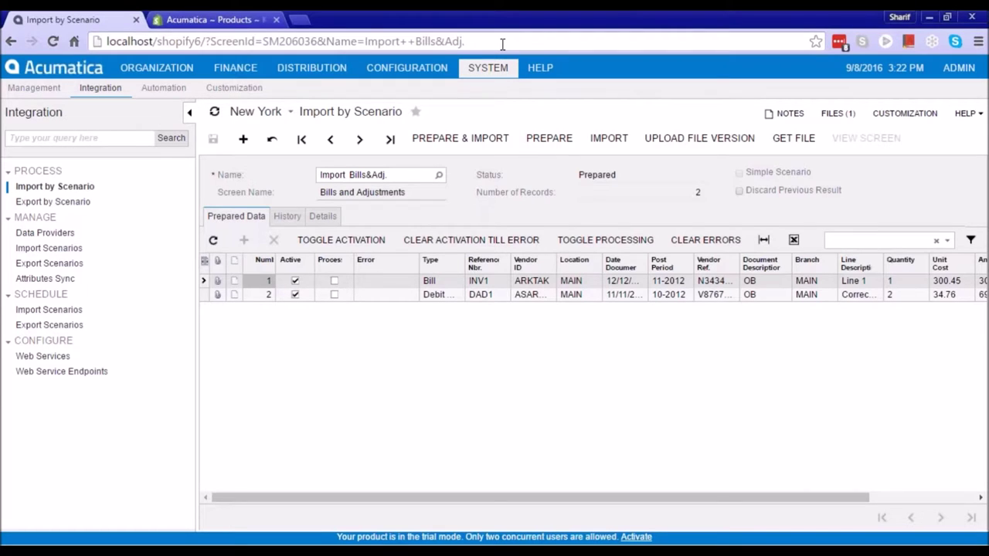
# Confirm the Keyboard product saved in Shopify, then bring up the import scenarios list
pyautogui.click(446, 283)
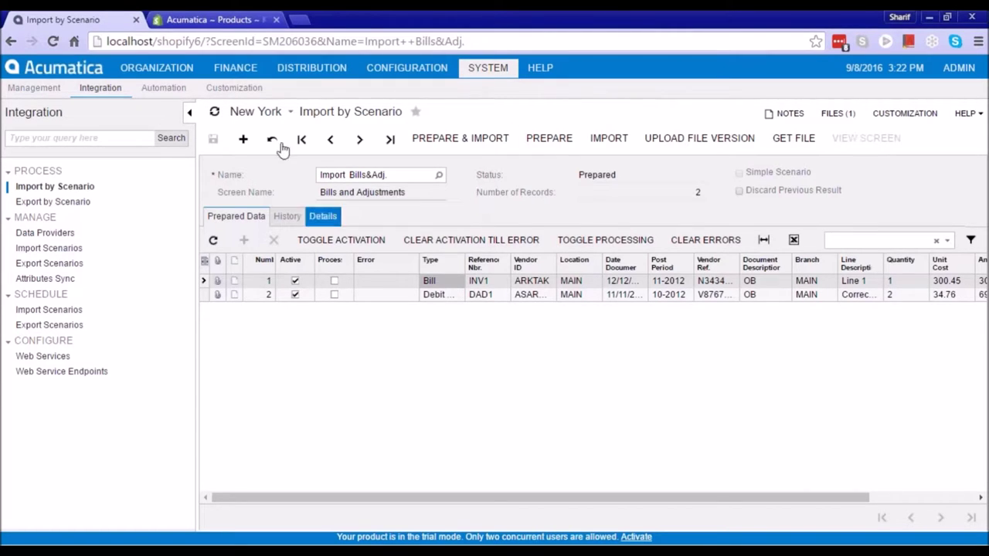
pyautogui.click(216, 22)
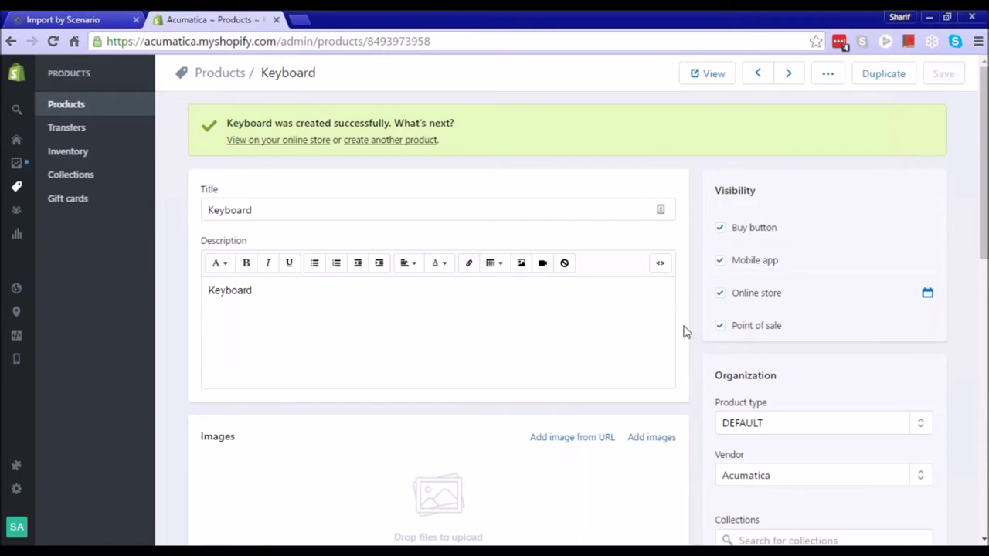
pyautogui.click(82, 18)
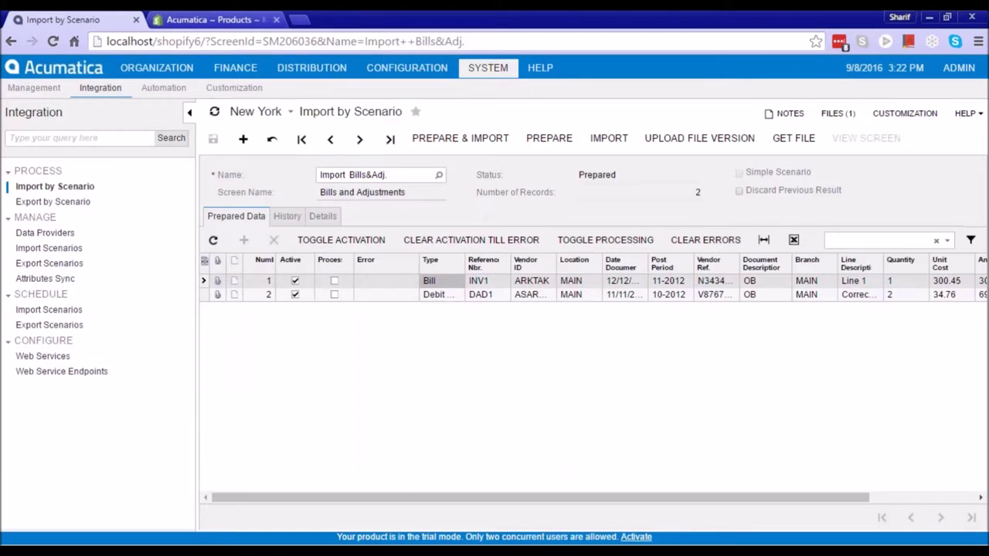
pyautogui.click(439, 175)
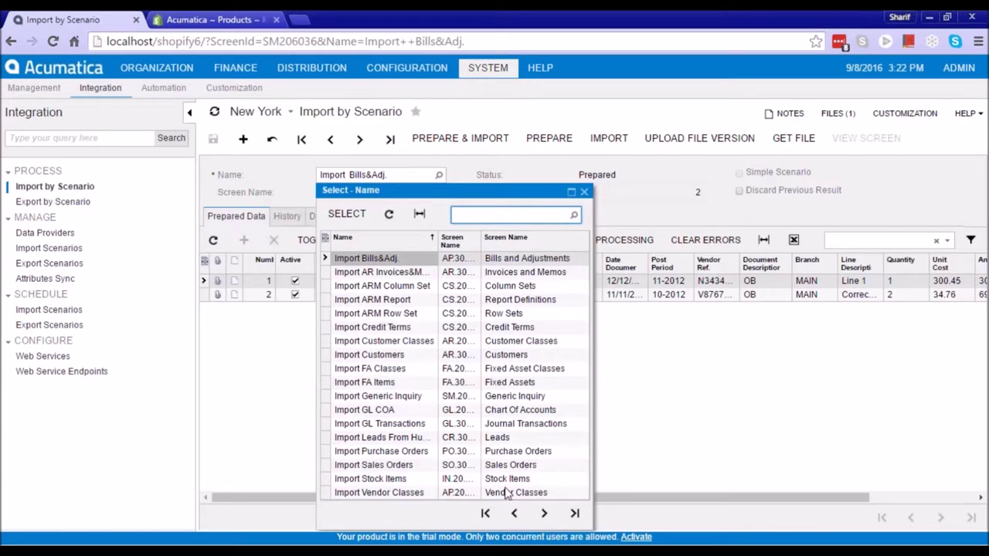
# Prepare the KNShopify Import Customers scenario and widen the email column to show full addresses
pyautogui.click(544, 513)
pyautogui.doubleClick(415, 465)
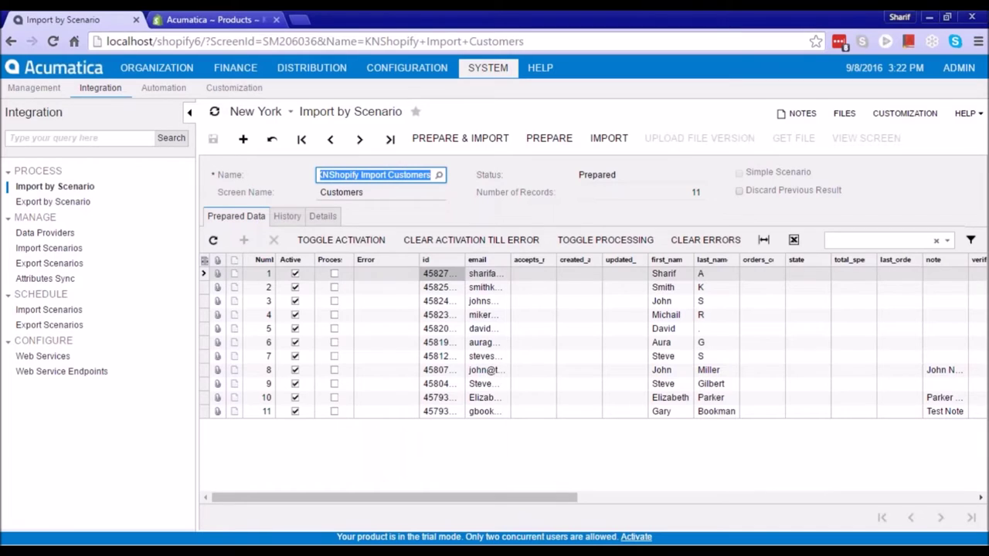
pyautogui.click(545, 139)
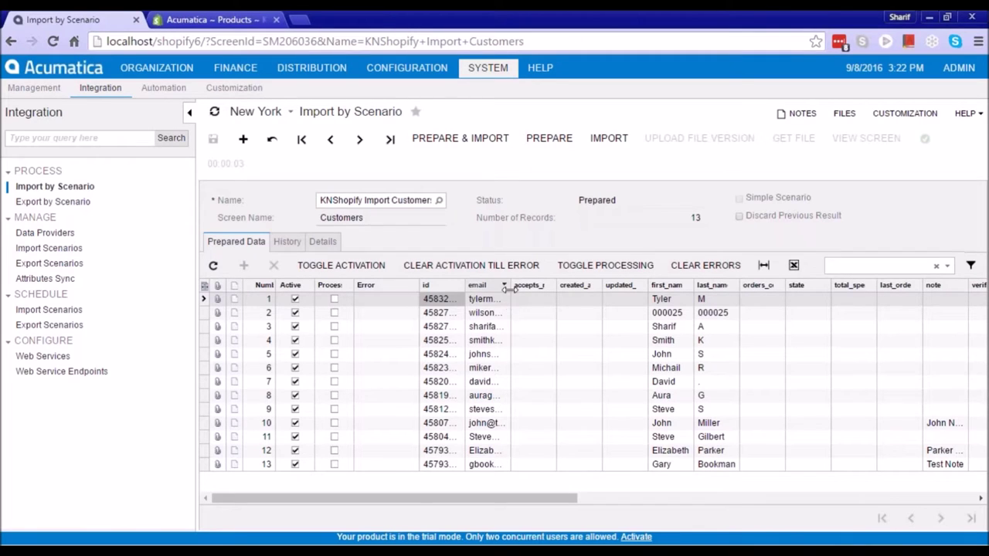
pyautogui.moveTo(510, 288); pyautogui.dragTo(589, 290)
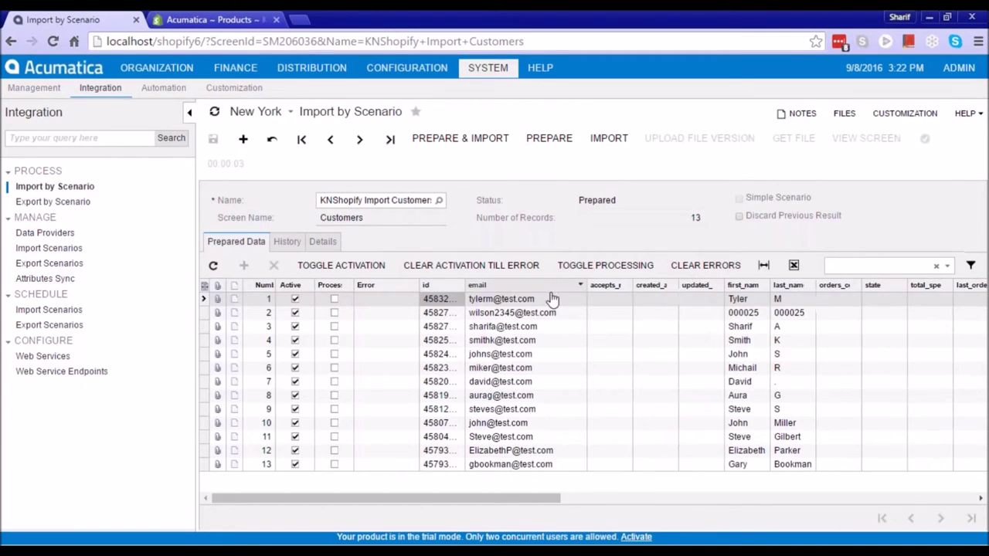
pyautogui.click(512, 301)
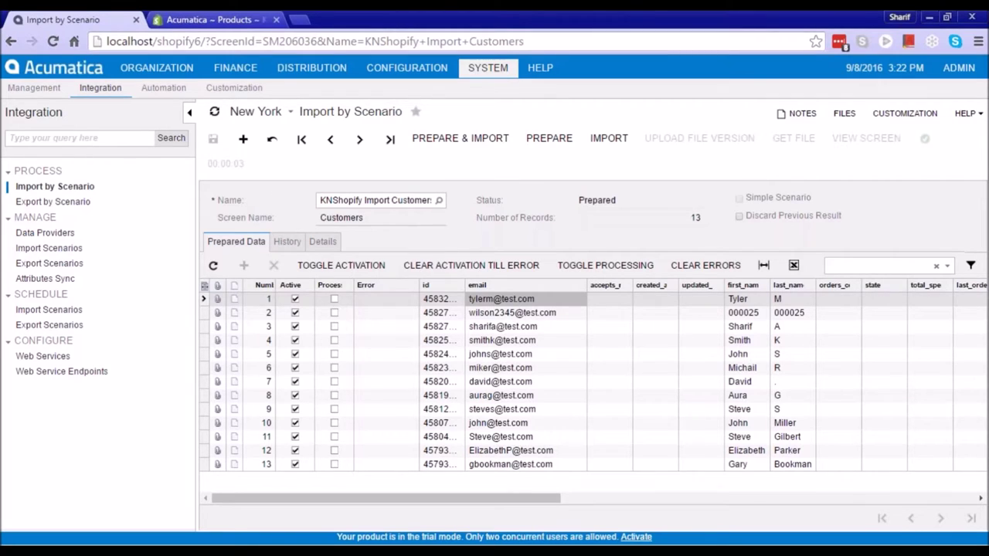
pyautogui.click(213, 19)
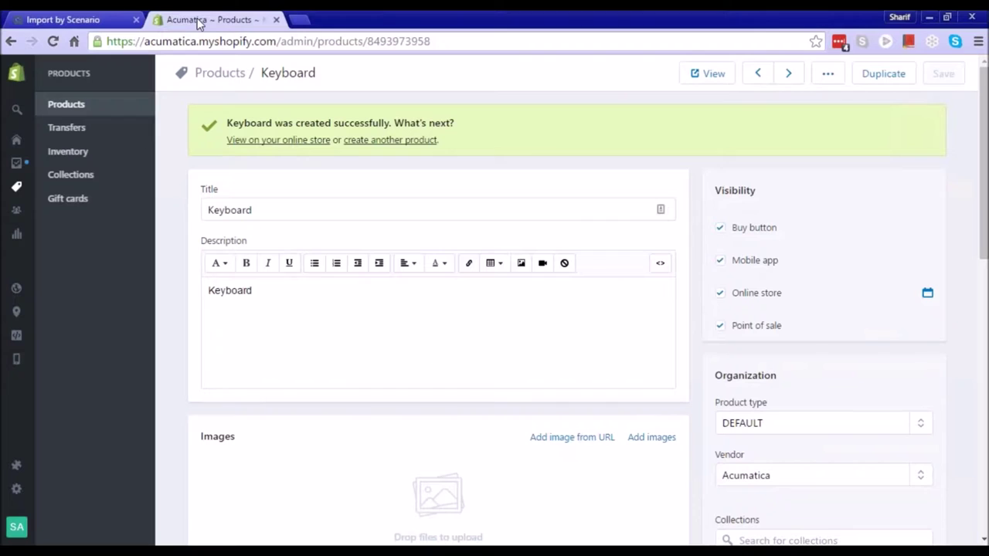
# Start a new draft order and add the Keyboard product to it
pyautogui.click(17, 163)
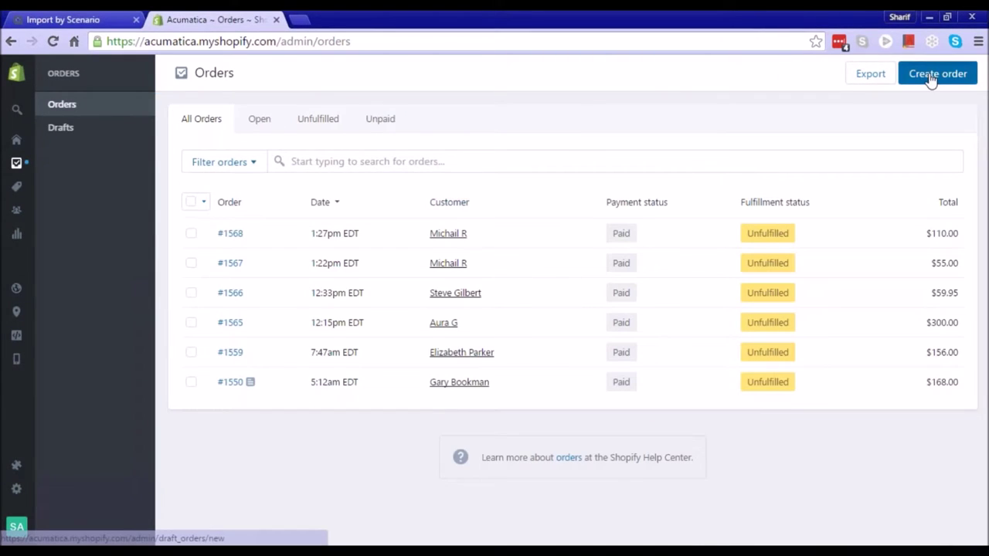
pyautogui.click(931, 80)
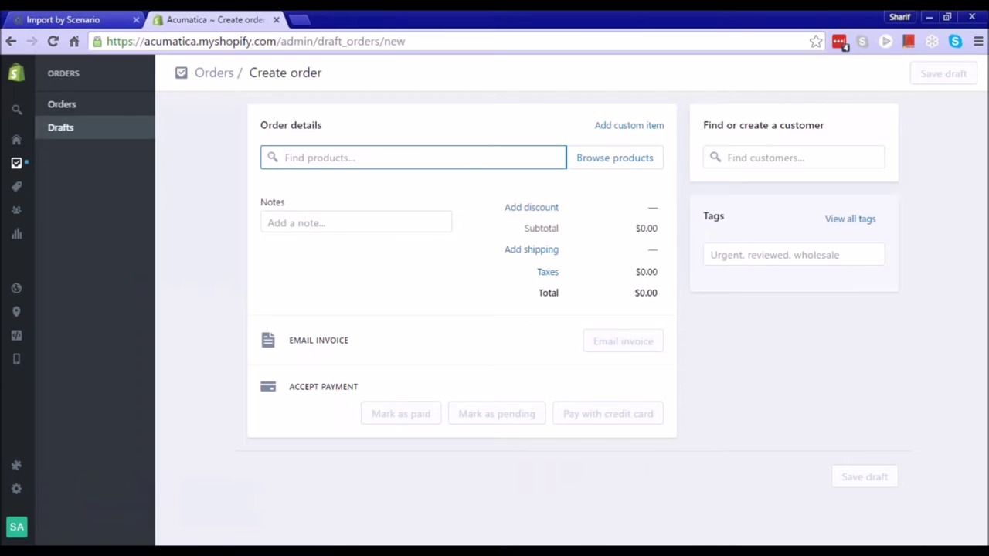
pyautogui.write('ke')
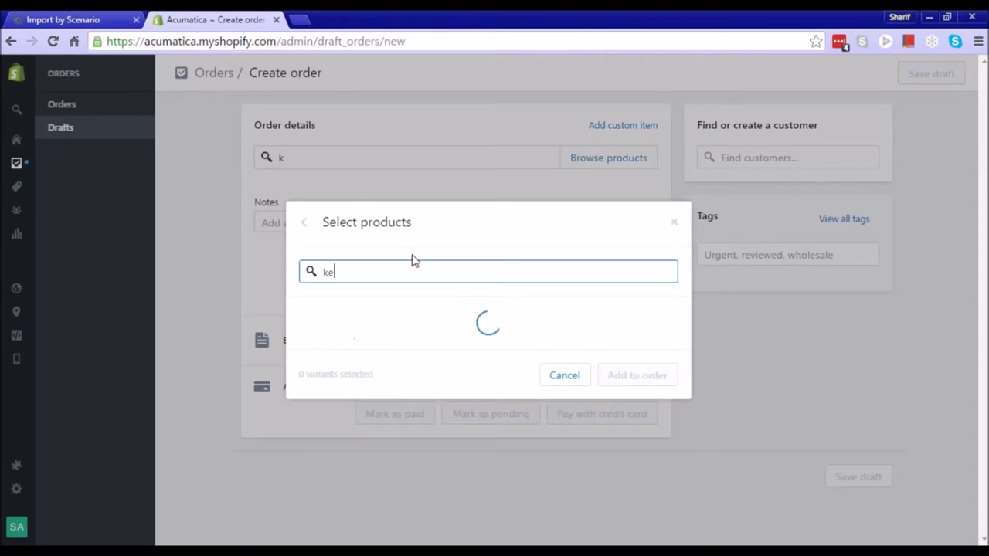
pyautogui.click(308, 323)
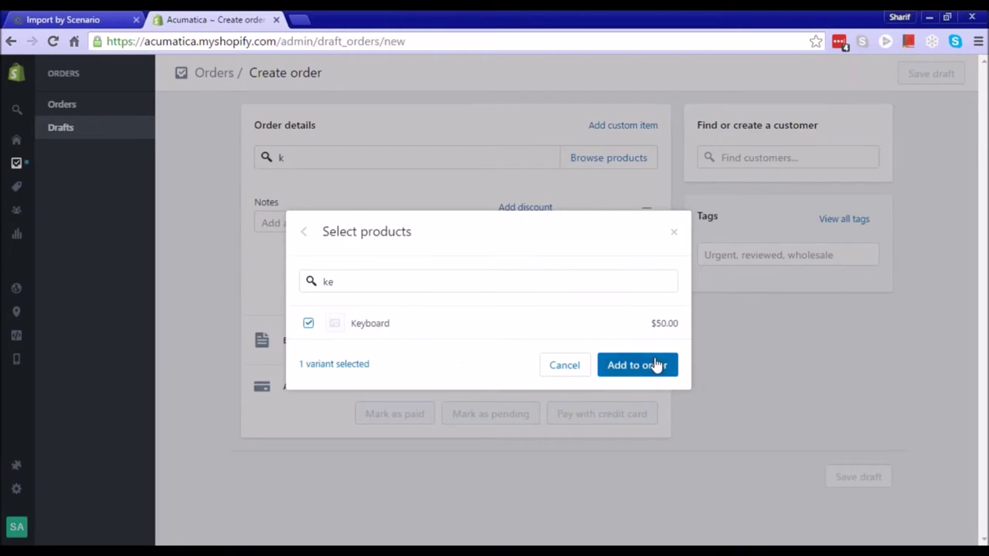
pyautogui.click(641, 364)
# Assign the newly added customer to the draft order
pyautogui.click(788, 157)
pyautogui.scroll(-5, 805, 321)
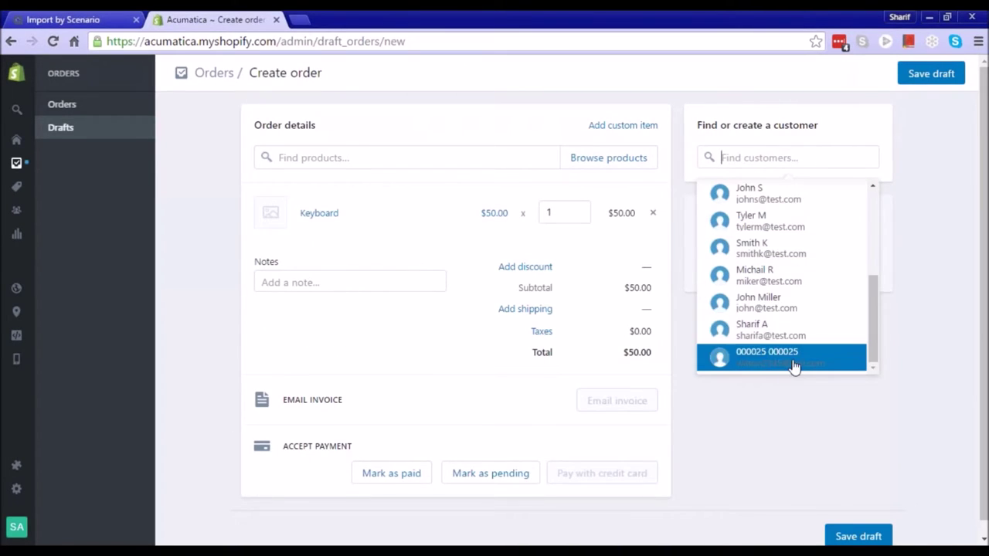
pyautogui.scroll(5, 796, 283)
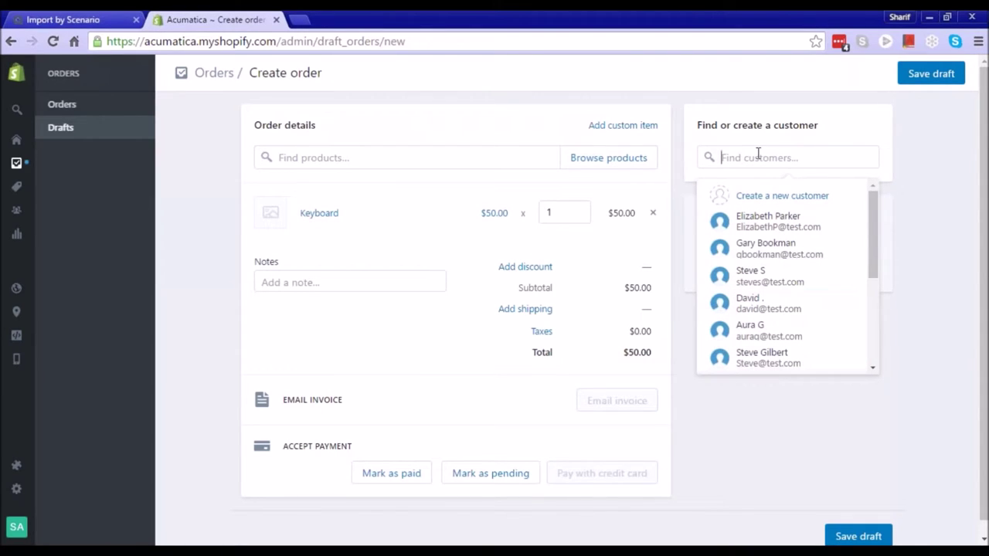
pyautogui.write('ty')
pyautogui.click(757, 235)
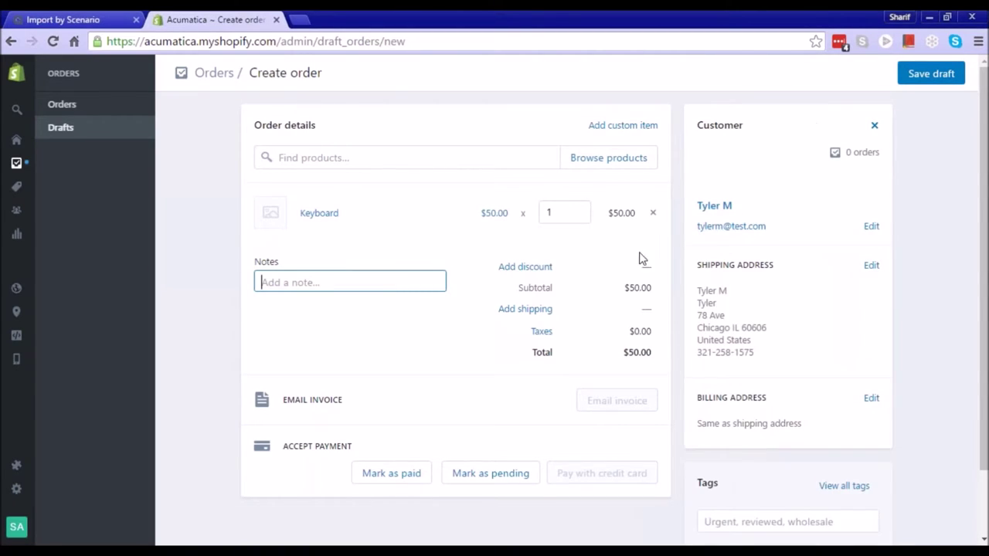
# Set Keyboard quantity to 2, mark it paid by Cash on Delivery, and create the order
pyautogui.click(585, 209)
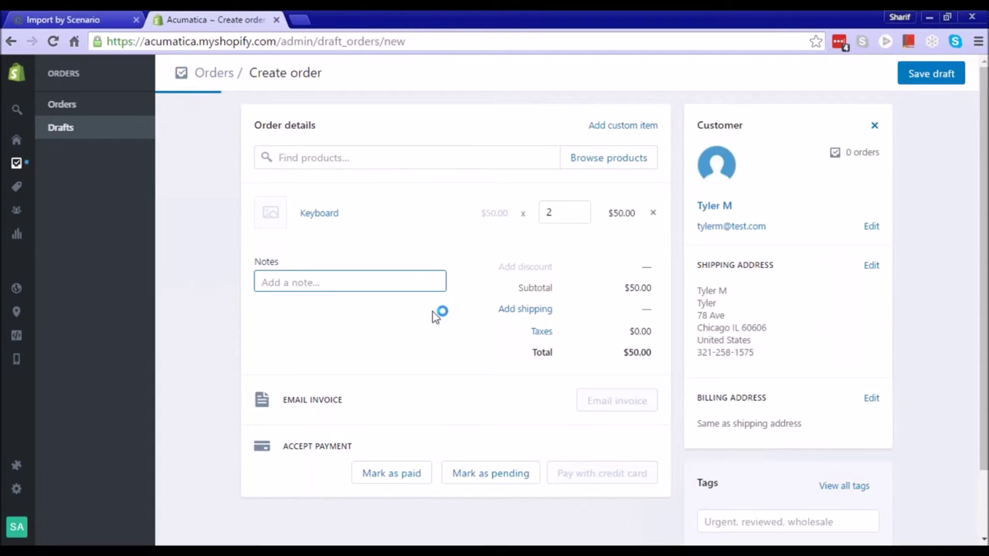
pyautogui.scroll(-1, 576, 364)
pyautogui.scroll(1, 576, 364)
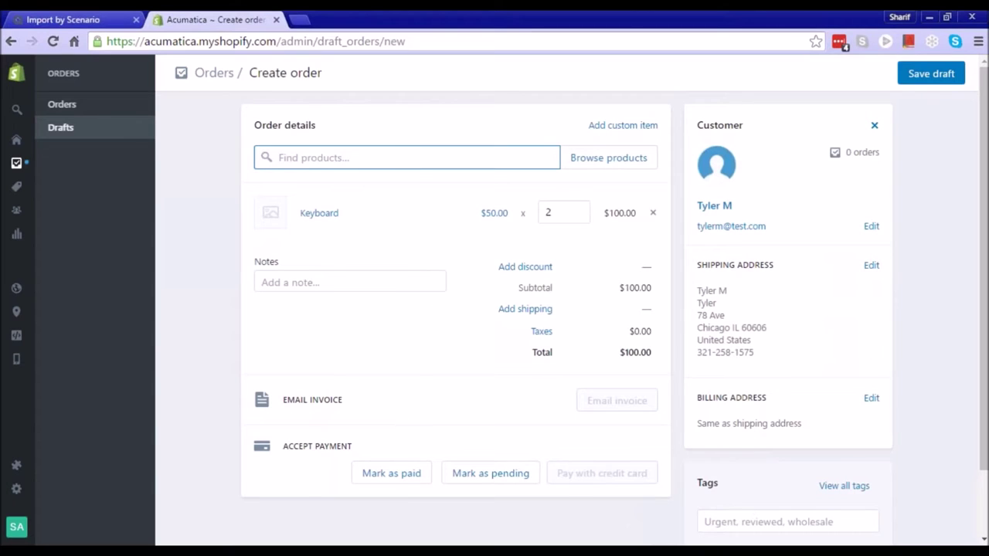
pyautogui.click(396, 477)
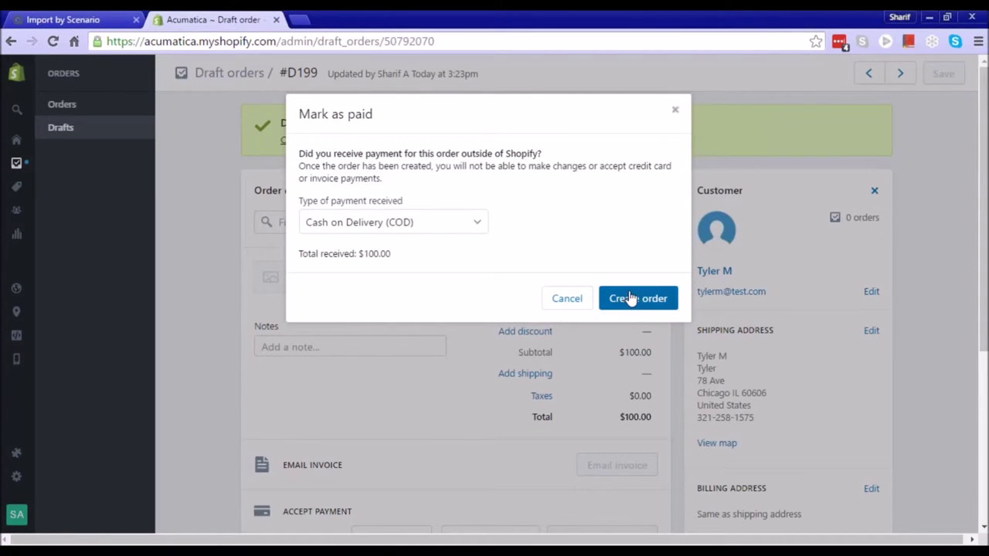
pyautogui.click(477, 222)
pyautogui.click(478, 223)
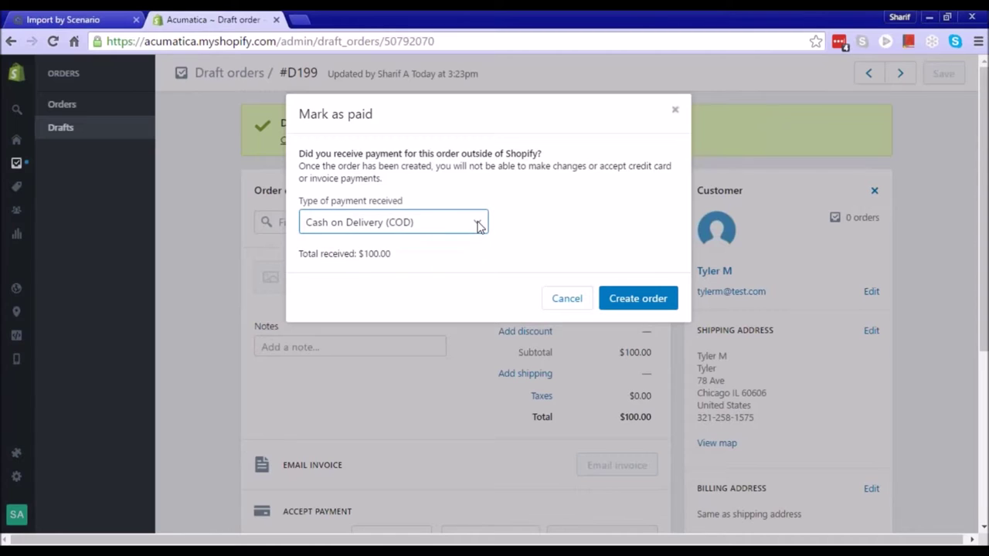
pyautogui.click(646, 304)
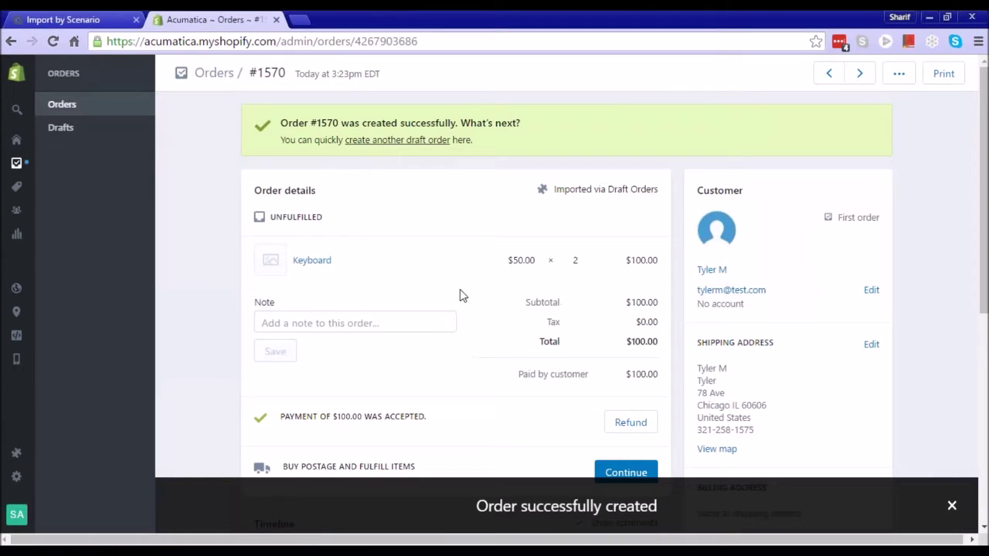
# Prepare the KNShopify Import Orders scenario and compare its order id with the Shopify order
pyautogui.click(78, 20)
pyautogui.click(438, 200)
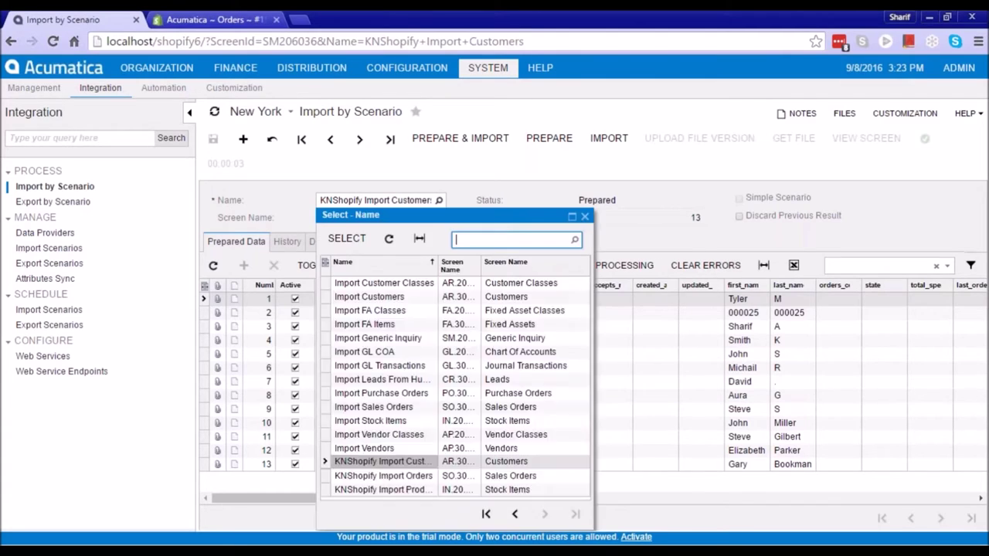
pyautogui.doubleClick(418, 477)
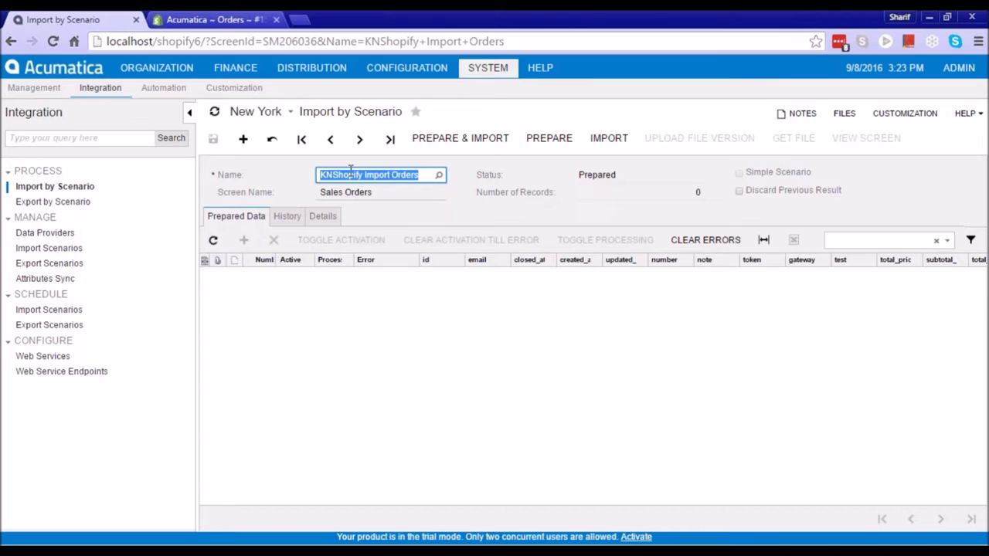
pyautogui.click(548, 142)
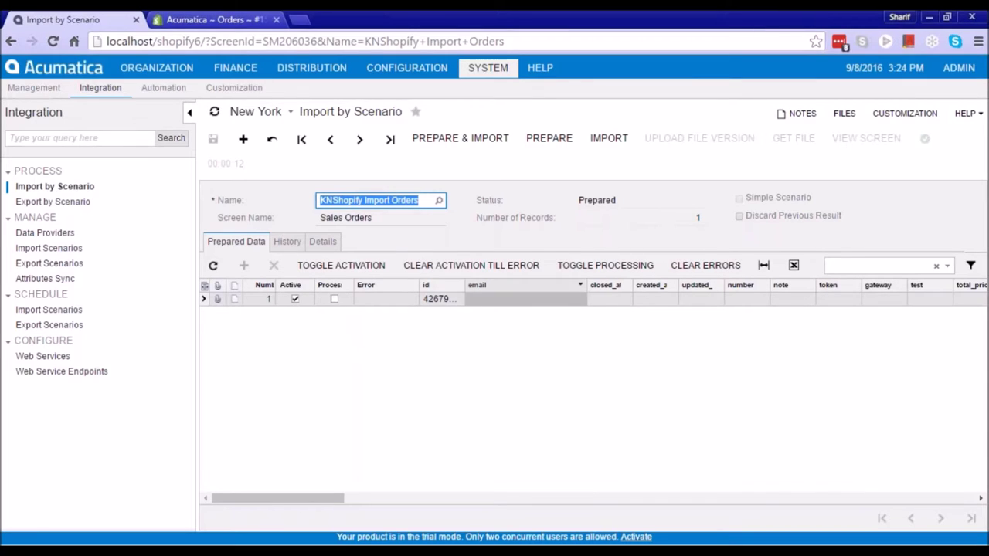
pyautogui.moveTo(463, 286); pyautogui.dragTo(516, 285)
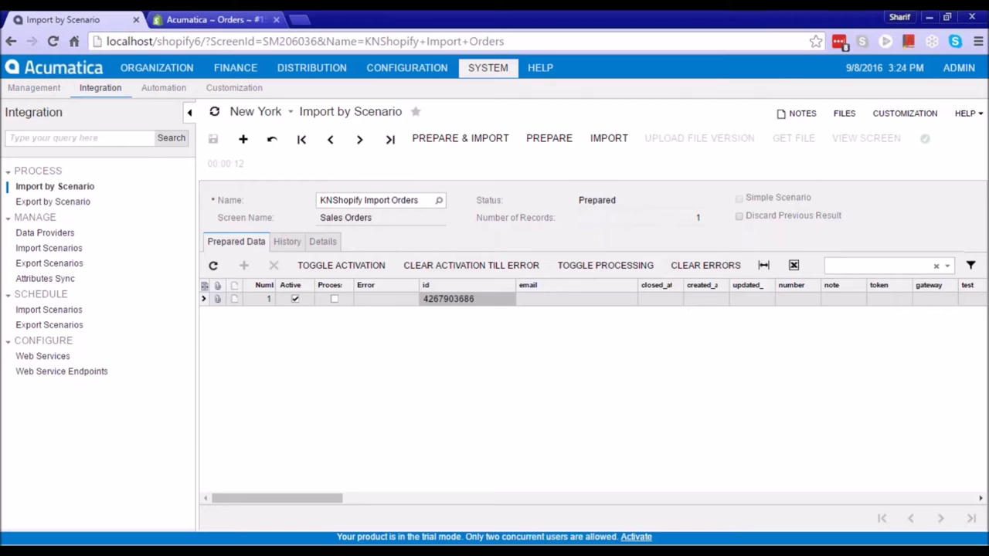
pyautogui.click(224, 20)
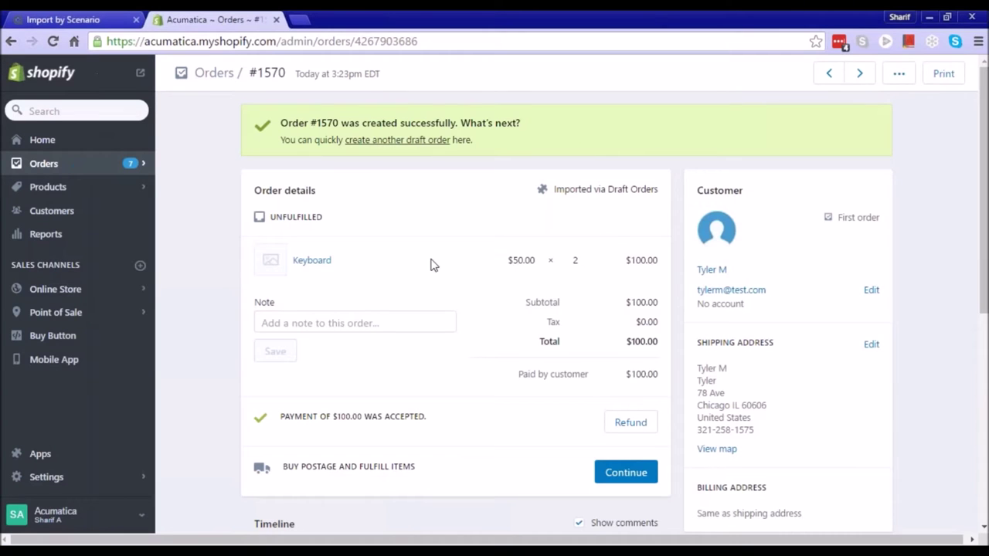
pyautogui.hotkey('ctrl', 'shift', 'Tab')
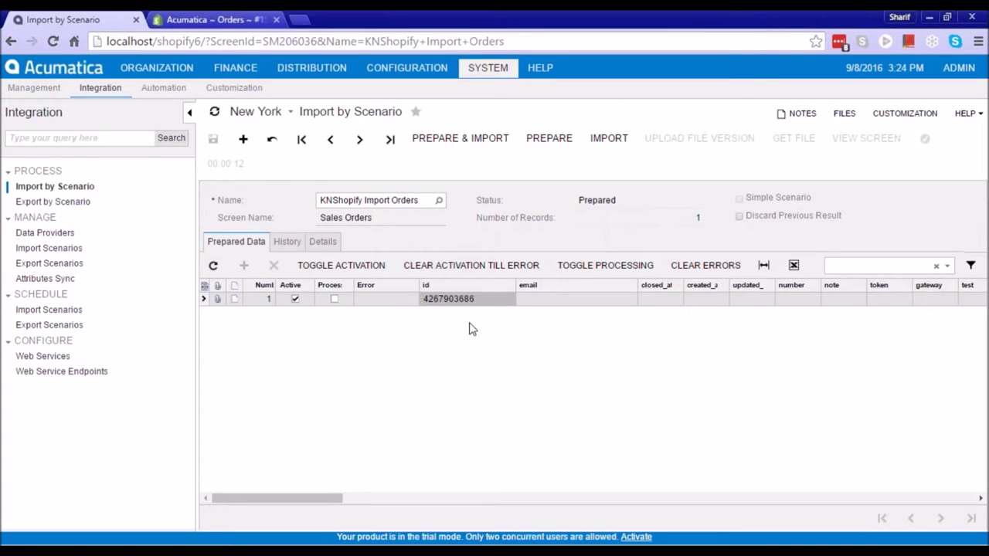
# Import the prepared order and confirm its record shows Processed
pyautogui.click(609, 139)
pyautogui.moveTo(331, 499); pyautogui.dragTo(249, 508)
pyautogui.click(333, 299)
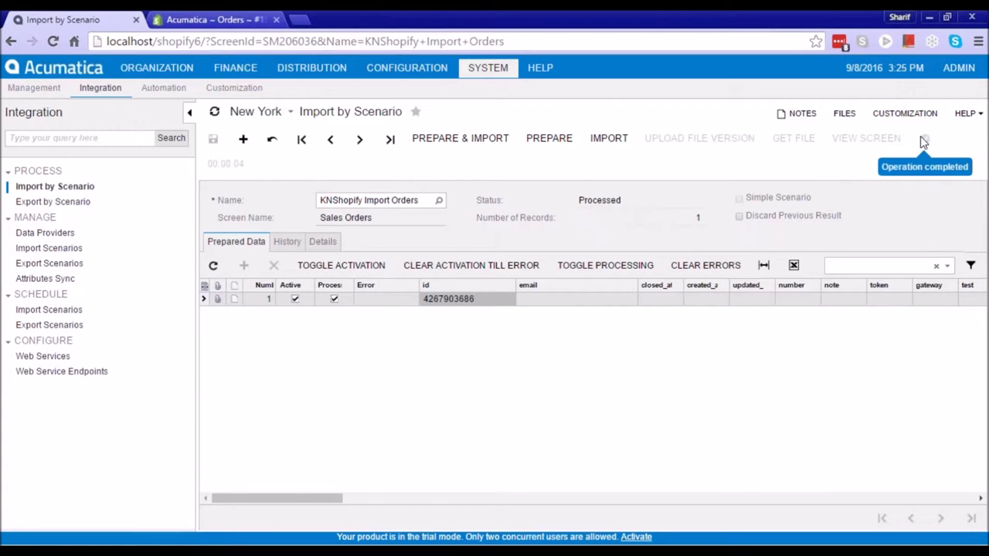
pyautogui.click(298, 68)
# Load the newest imported sales order, two Keyboards totalling 100.00, from the Sales Orders lookup
pyautogui.click(92, 88)
pyautogui.click(42, 210)
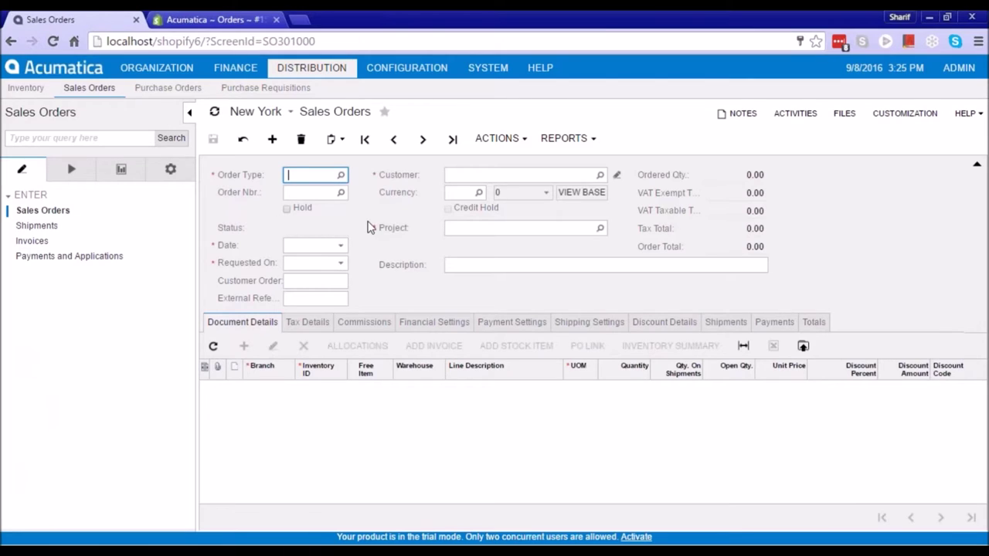
pyautogui.click(341, 192)
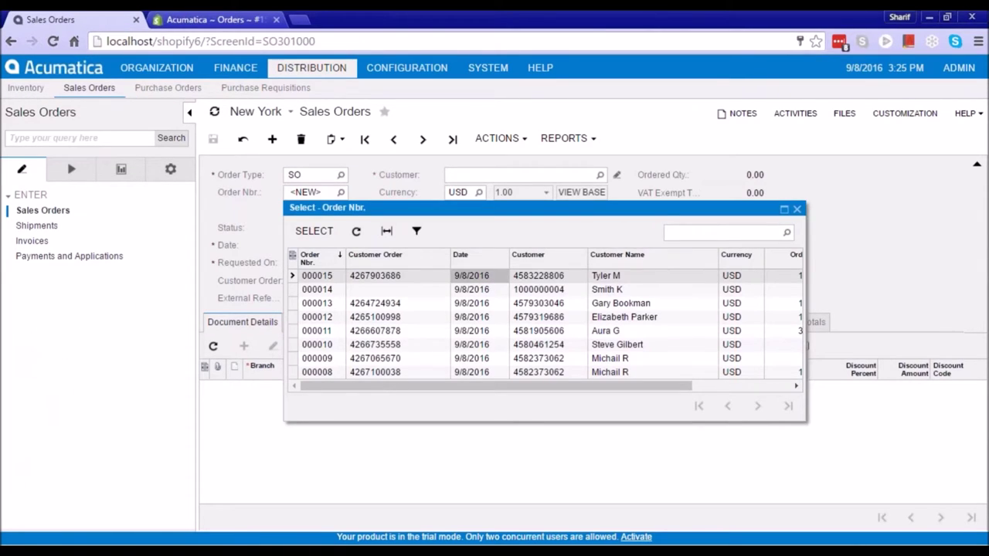
pyautogui.click(599, 278)
pyautogui.click(502, 278)
pyautogui.doubleClick(468, 282)
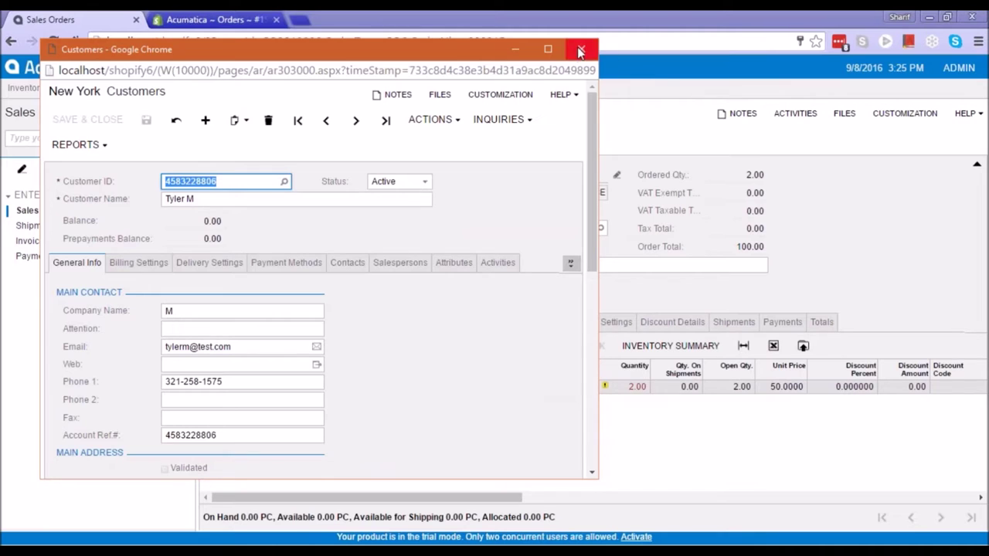
# Review the imported customer's Billing Settings, then close the customer record
pyautogui.scroll(-5, 436, 345)
pyautogui.scroll(5, 390, 357)
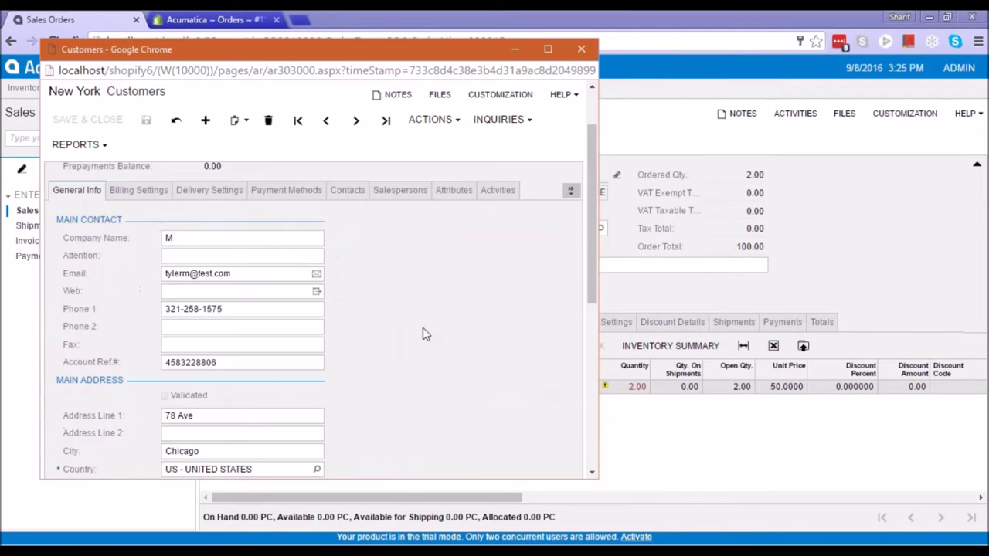
pyautogui.click(145, 193)
pyautogui.scroll(-3, 384, 347)
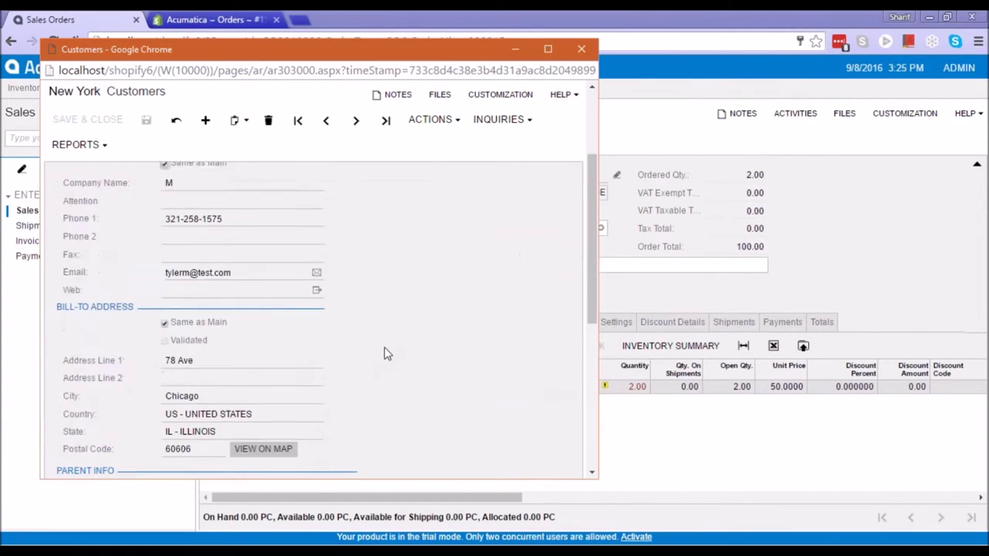
pyautogui.click(581, 48)
# Inspect the KEYBOARD stock item's general, price/cost and packaging details, then close it
pyautogui.click(317, 387)
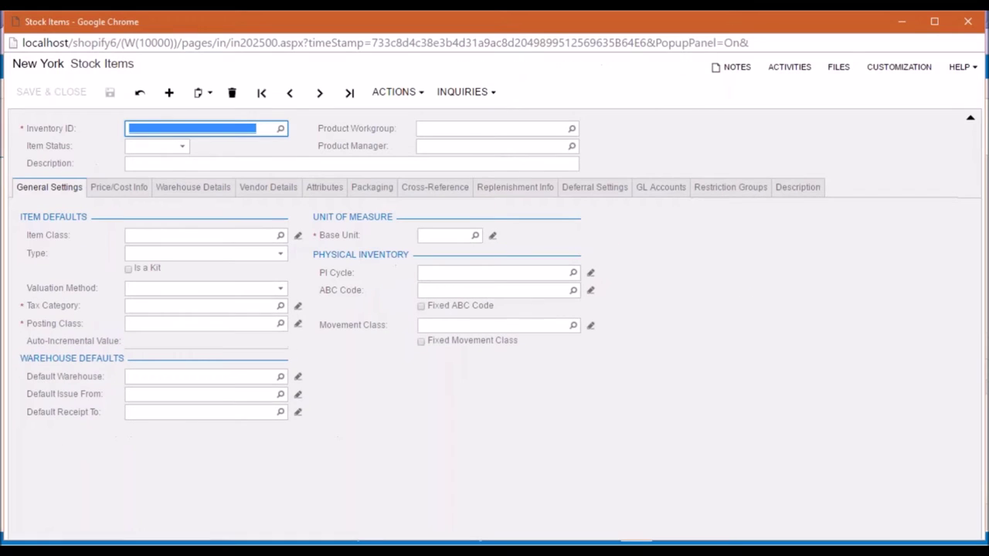
pyautogui.click(139, 190)
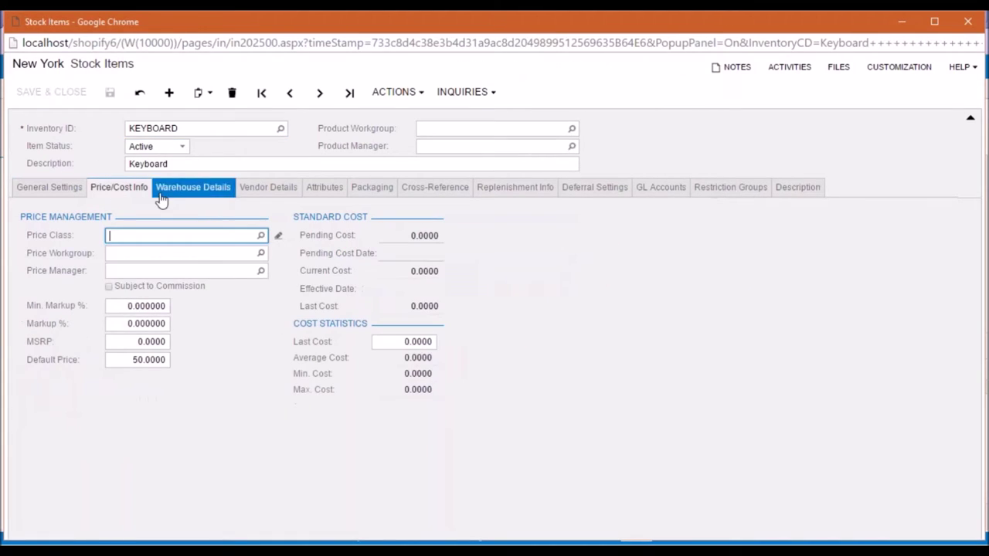
pyautogui.click(124, 357)
pyautogui.click(59, 200)
pyautogui.click(120, 187)
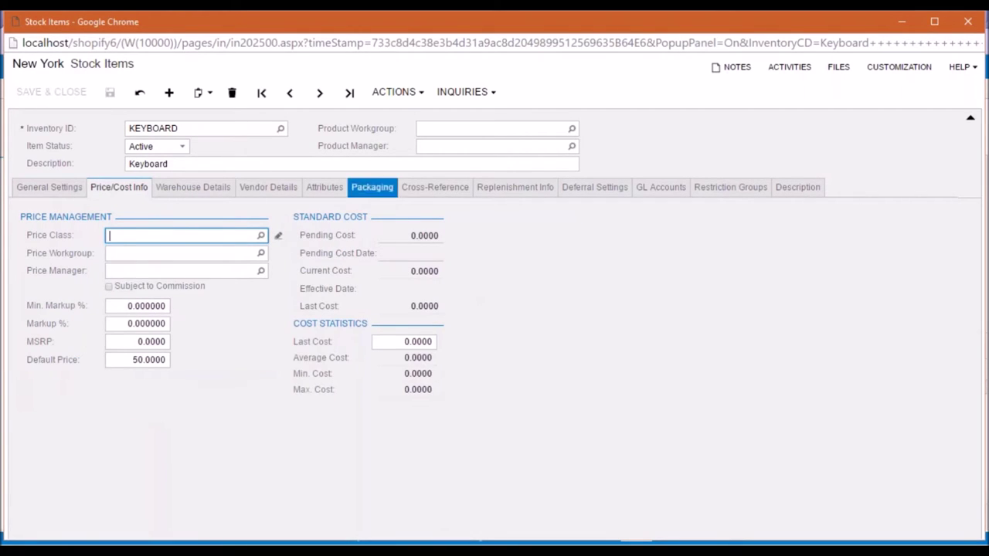
pyautogui.click(371, 193)
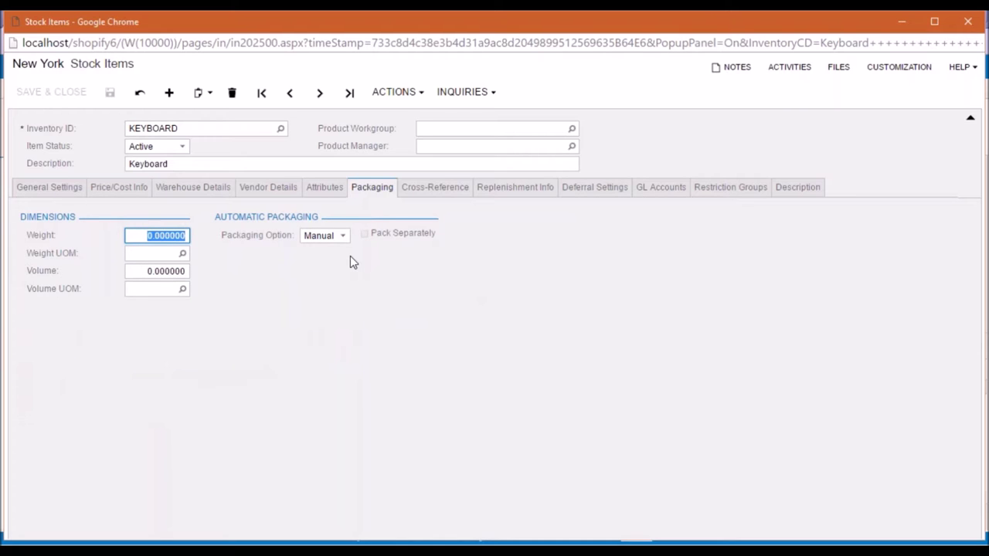
pyautogui.click(46, 190)
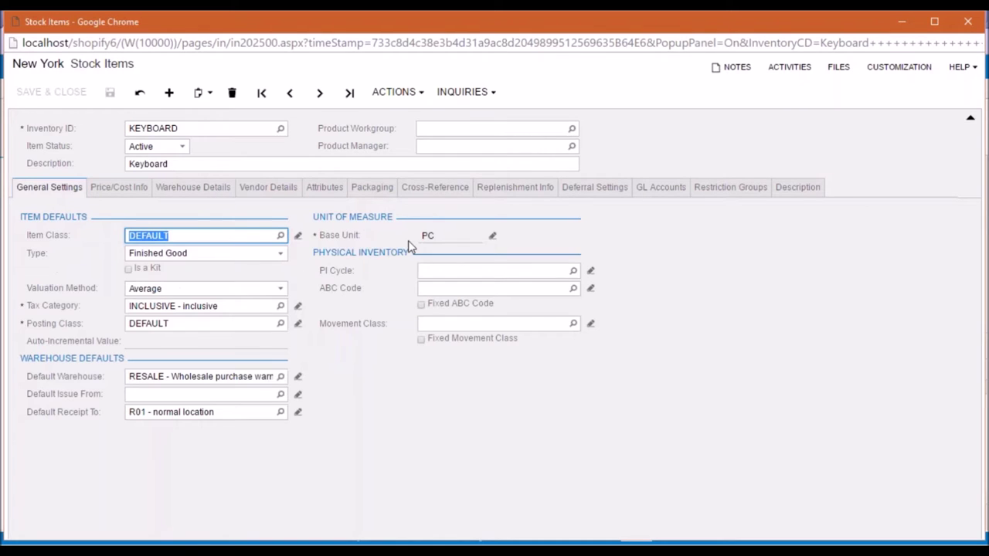
pyautogui.click(968, 22)
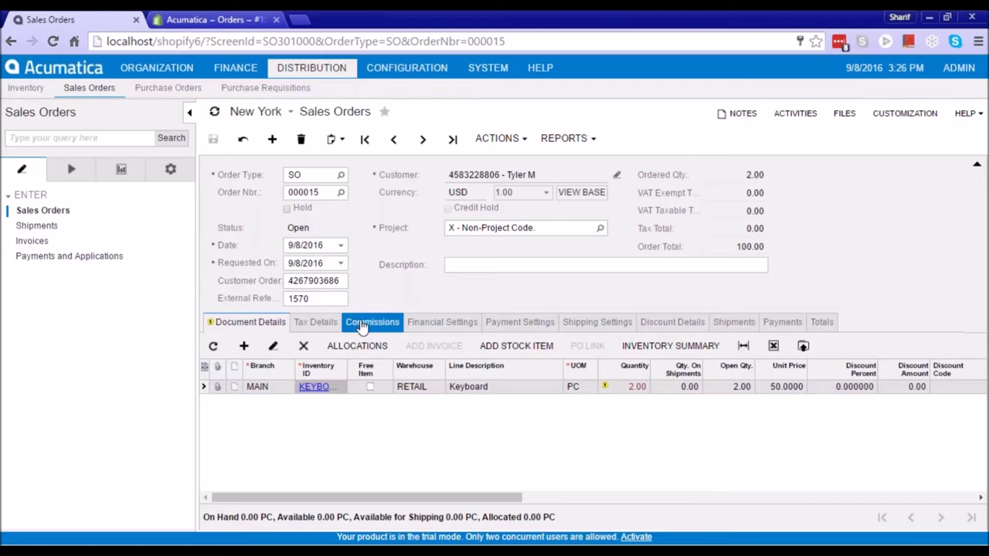
pyautogui.click(323, 299)
pyautogui.hotkey('shift', 'Tab')
pyautogui.press('Tab')
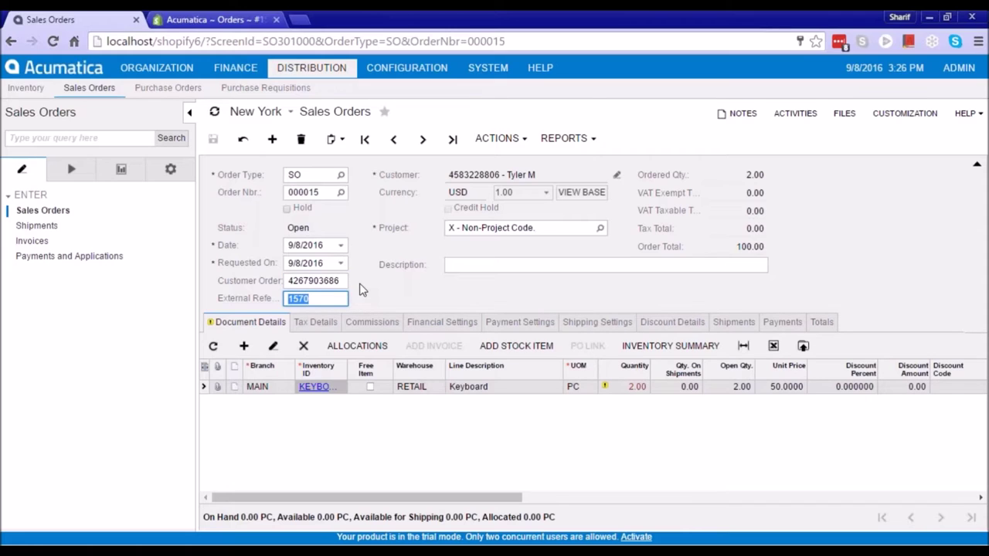
pyautogui.click(326, 299)
pyautogui.click(242, 299)
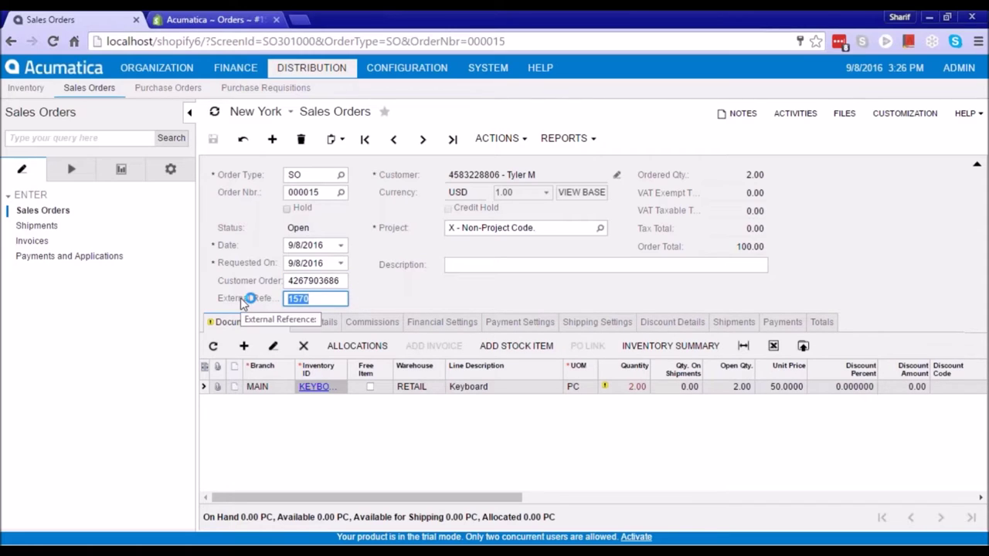
pyautogui.click(346, 283)
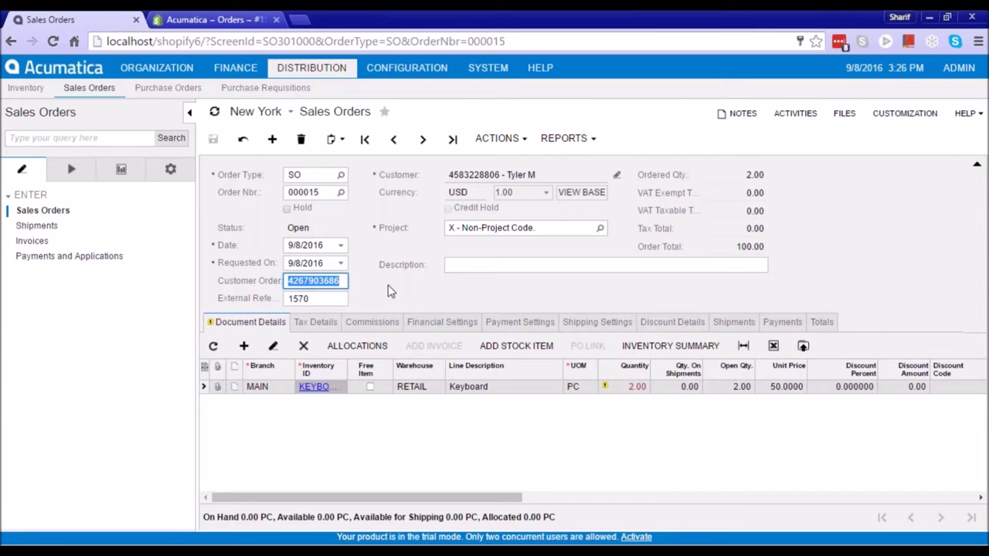
pyautogui.click(326, 297)
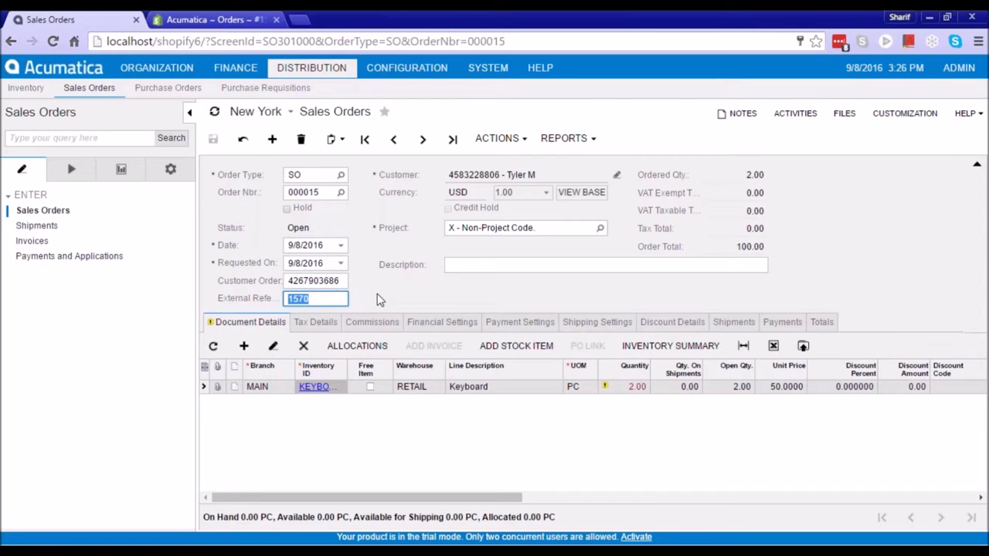
pyautogui.click(333, 298)
pyautogui.click(323, 283)
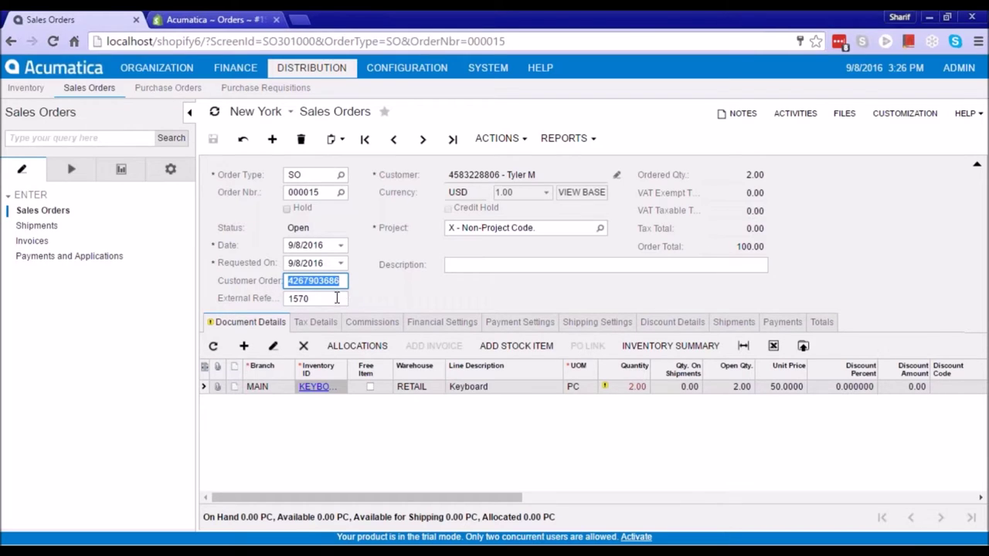
pyautogui.press('Tab')
# Glance at the order's Actions list without choosing anything, then go to the System area
pyautogui.click(526, 147)
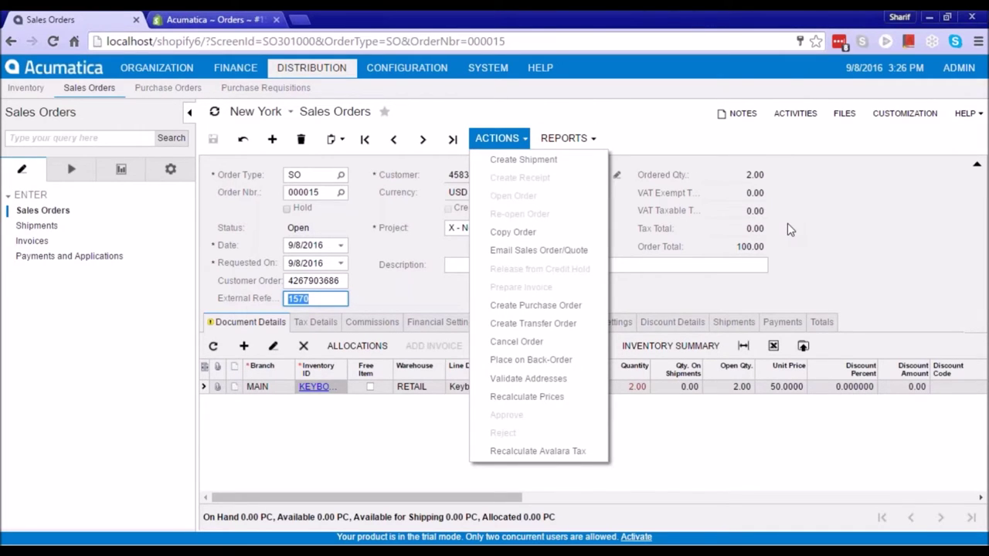
pyautogui.click(386, 213)
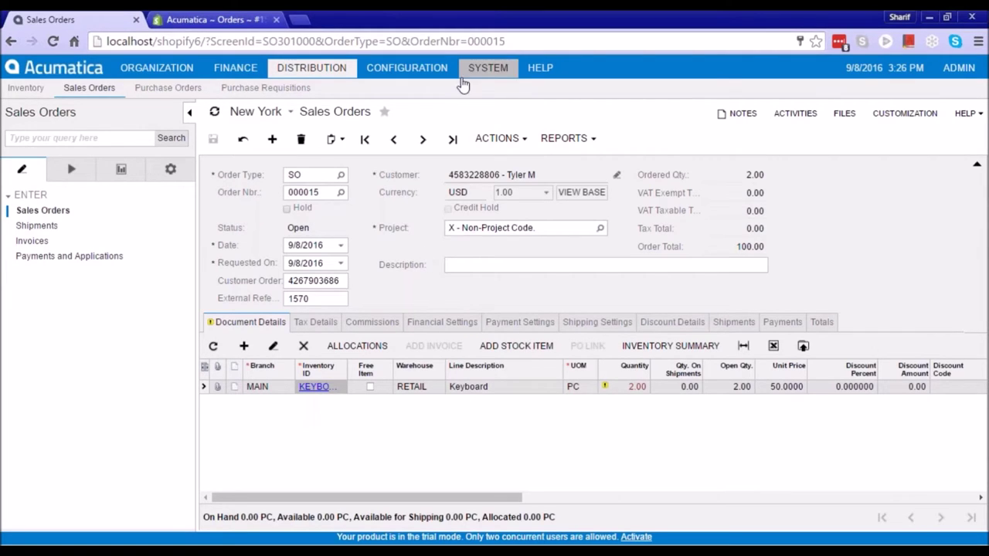
pyautogui.click(479, 71)
# Browse the KNShopify import scenarios on Import by Scenario, then open Export by Scenario
pyautogui.click(70, 188)
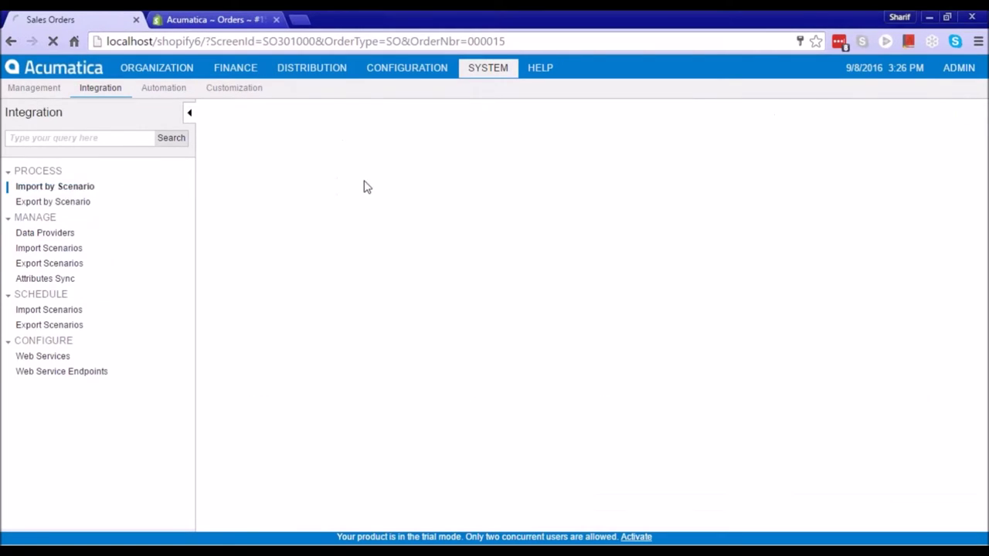
pyautogui.click(437, 175)
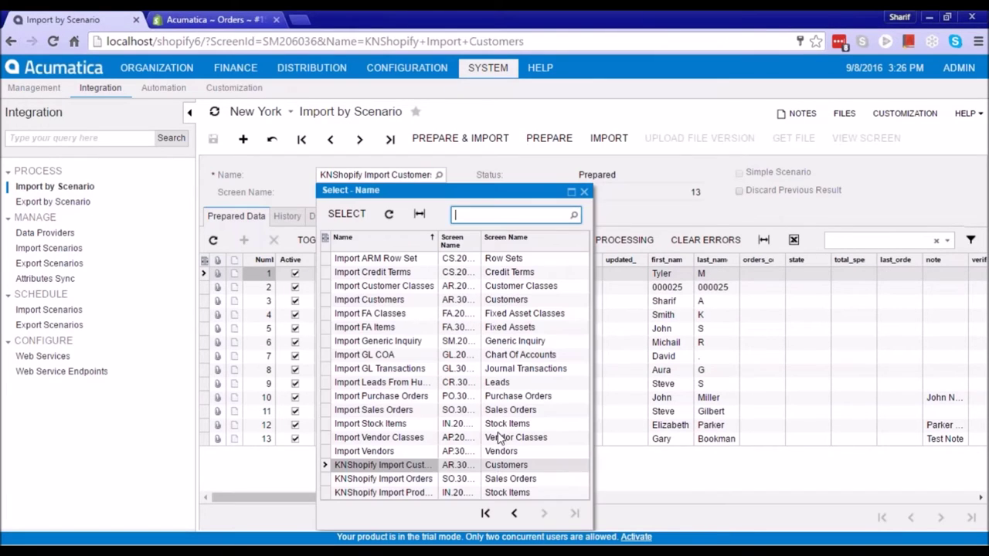
pyautogui.click(423, 468)
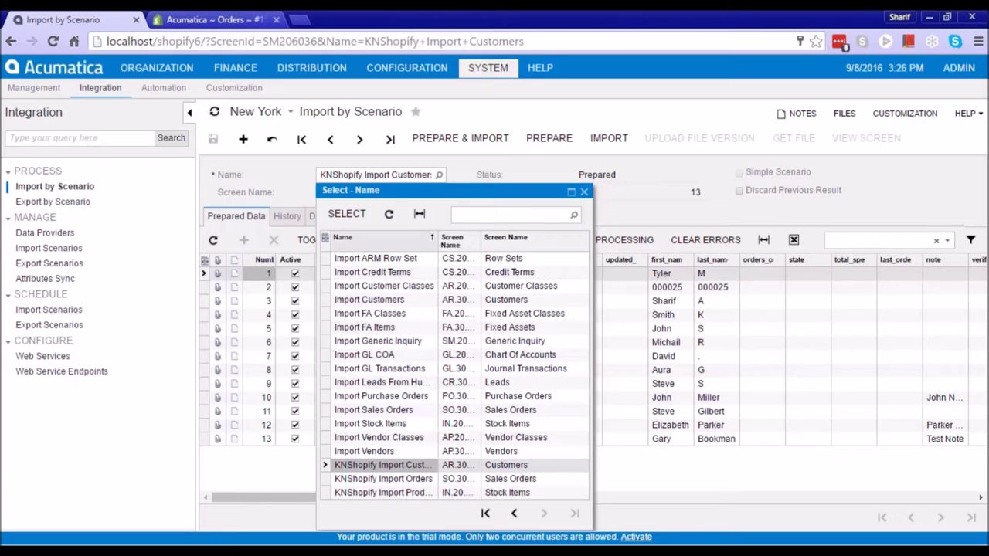
pyautogui.moveTo(438, 243); pyautogui.dragTo(467, 239)
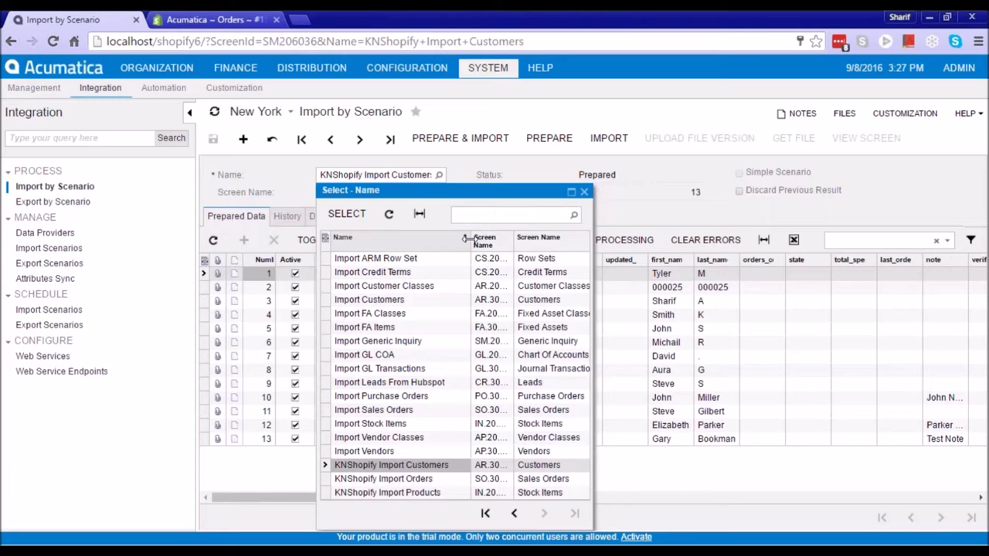
pyautogui.click(266, 183)
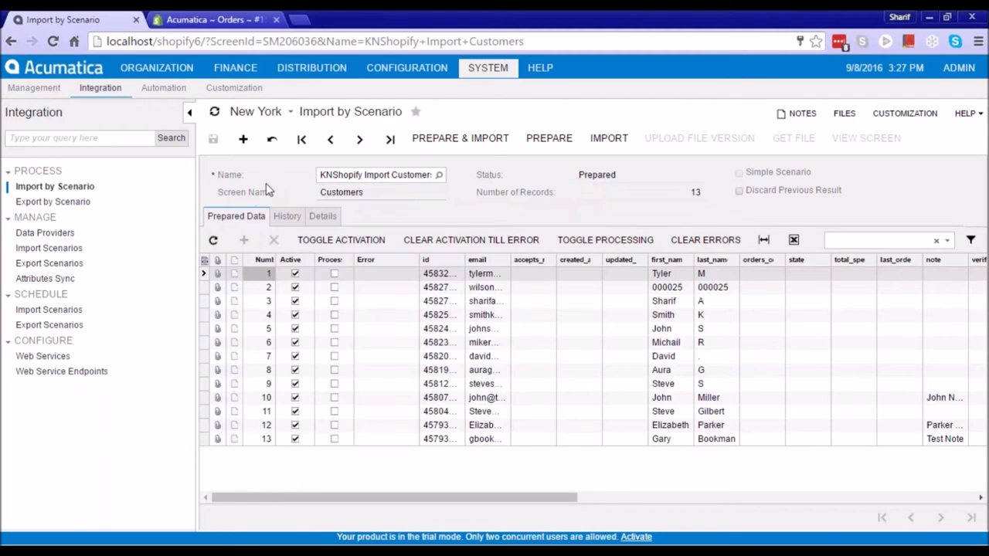
pyautogui.click(66, 203)
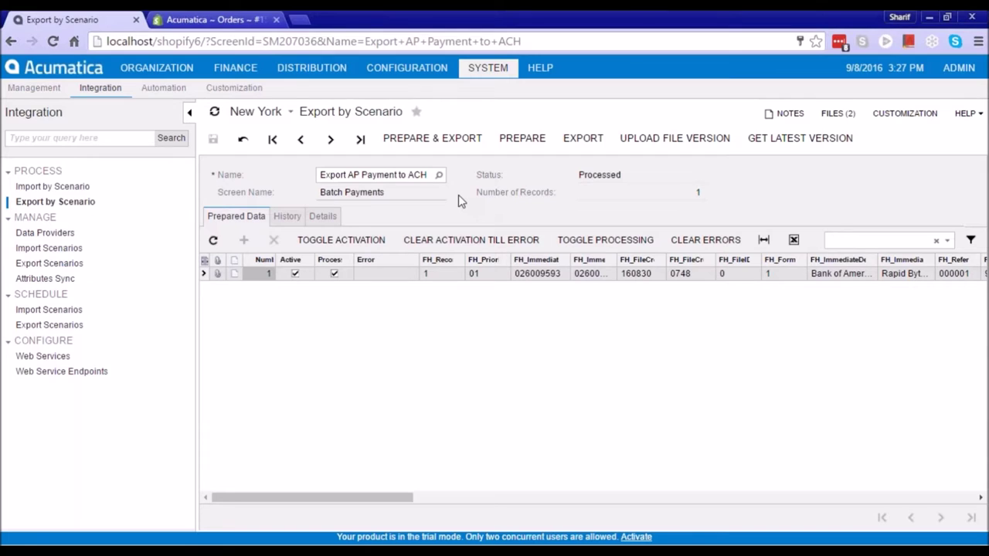
pyautogui.click(229, 69)
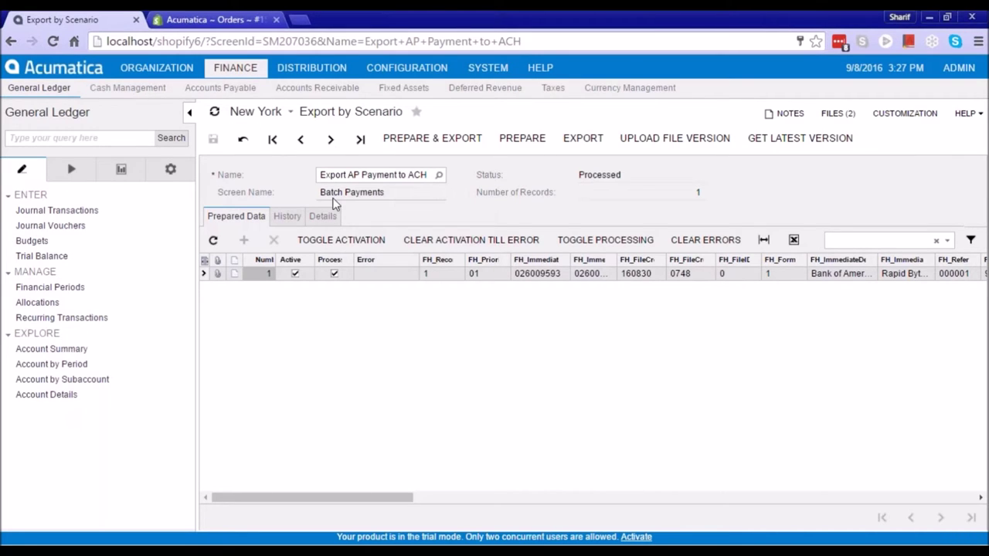
# Start a new customer with ID DEMO named Demo Customer
pyautogui.click(316, 87)
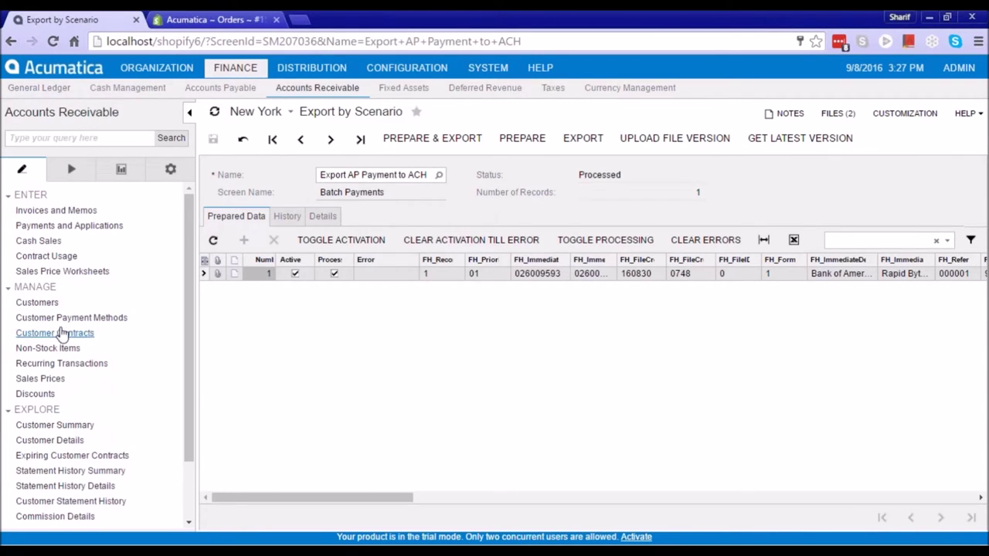
pyautogui.click(38, 302)
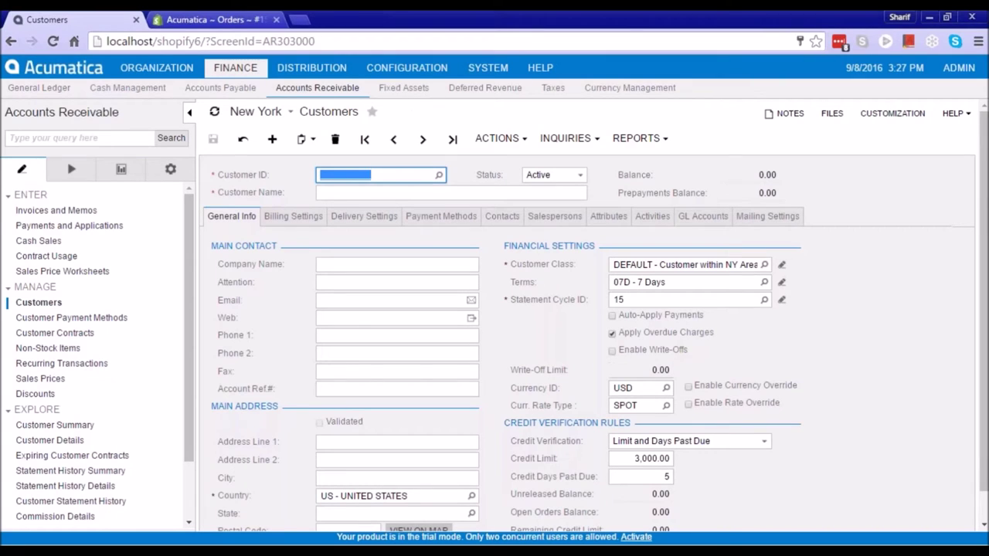
pyautogui.write('DEMO')
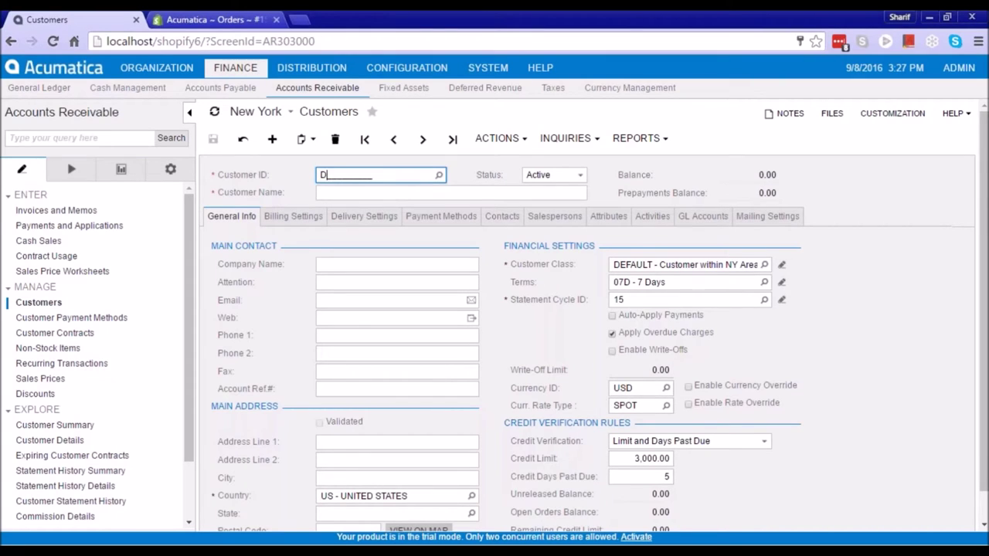
pyautogui.click(452, 192)
pyautogui.write('Demo Cusstomer')
pyautogui.press('BackSpace')
pyautogui.press('BackSpace')
pyautogui.press('BackSpace')
pyautogui.write('omer')
pyautogui.press('Tab')
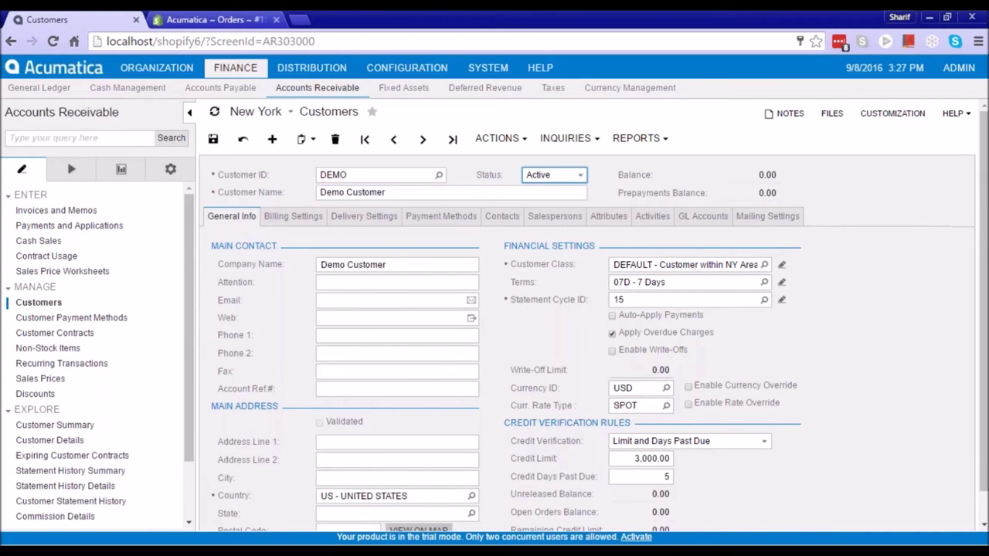
# Enter the customer's test e-mail address
pyautogui.click(348, 302)
pyautogui.write('demo@test.com')
pyautogui.press('Tab')
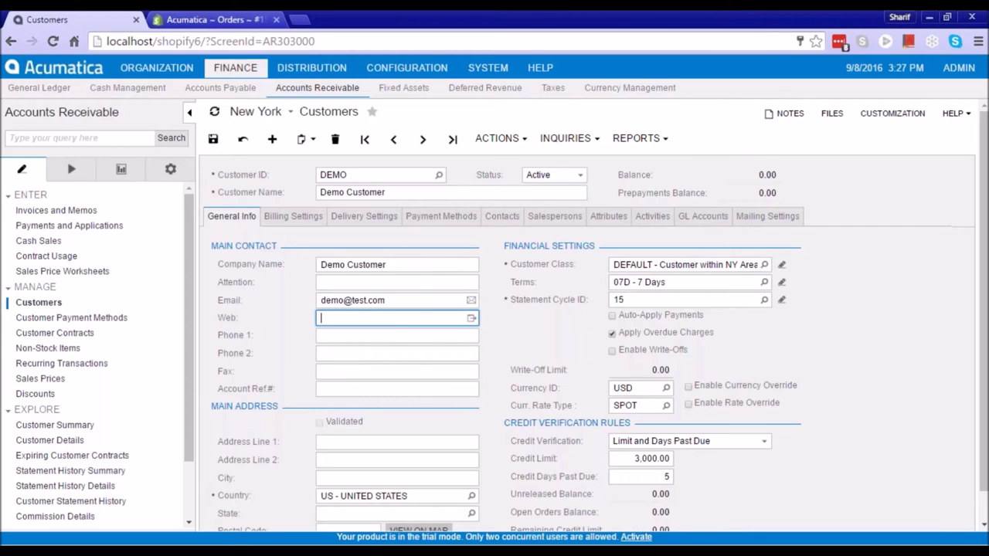
pyautogui.scroll(-1, 429, 343)
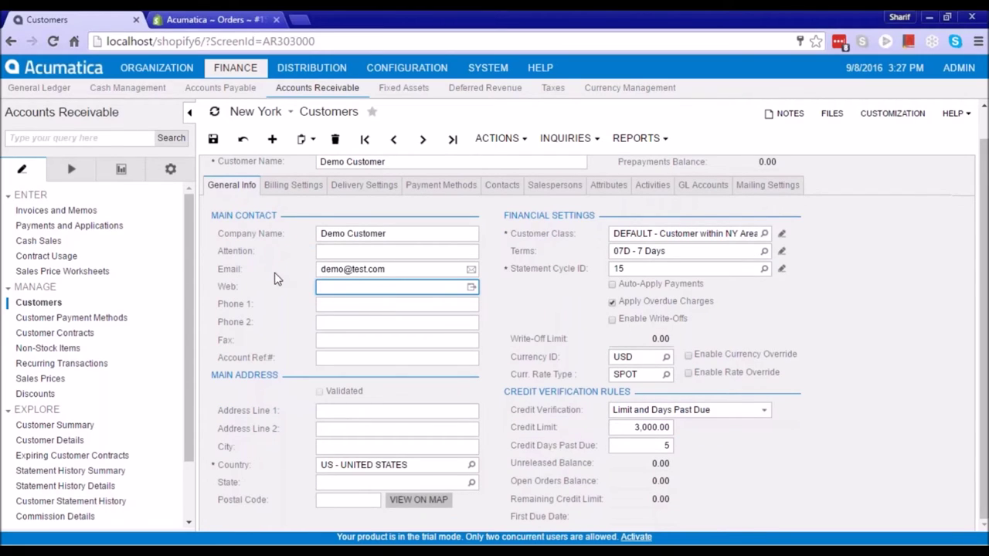
pyautogui.click(328, 269)
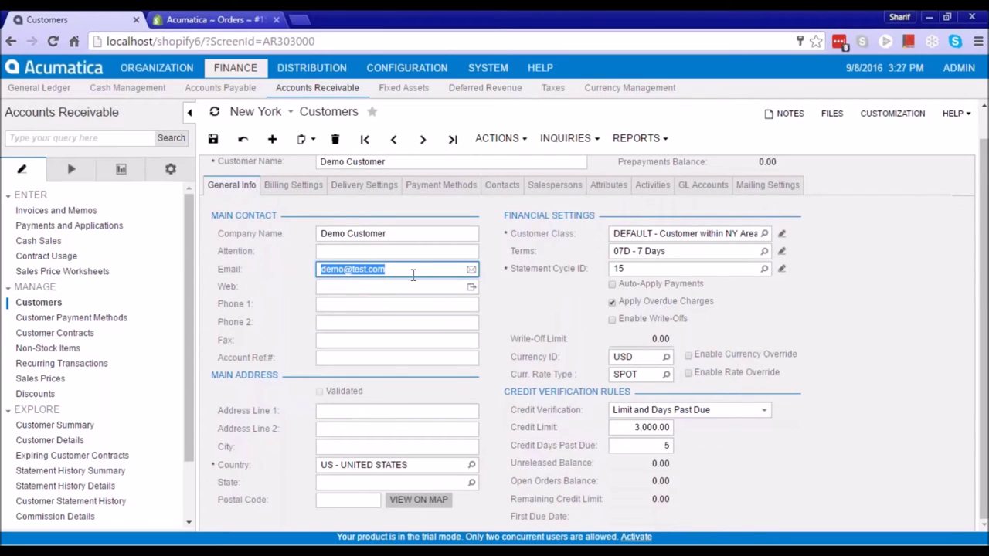
# Fill in the customer's street address, city, state and postal code
pyautogui.click(350, 411)
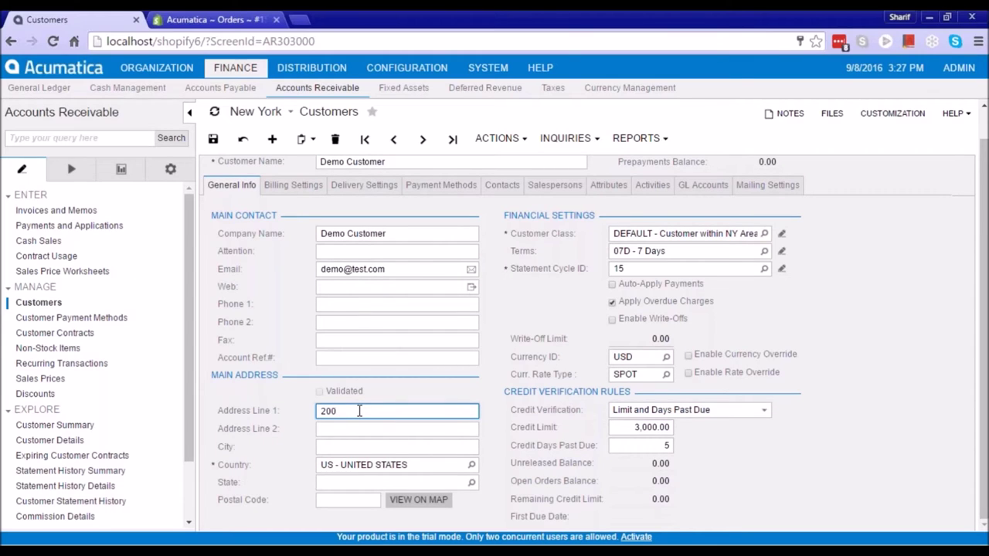
pyautogui.press('Tab')
pyautogui.press('Tab')
pyautogui.write('Chicago')
pyautogui.press('Tab')
pyautogui.write('il')
pyautogui.press('Tab')
pyautogui.write('60606')
pyautogui.press('Tab')
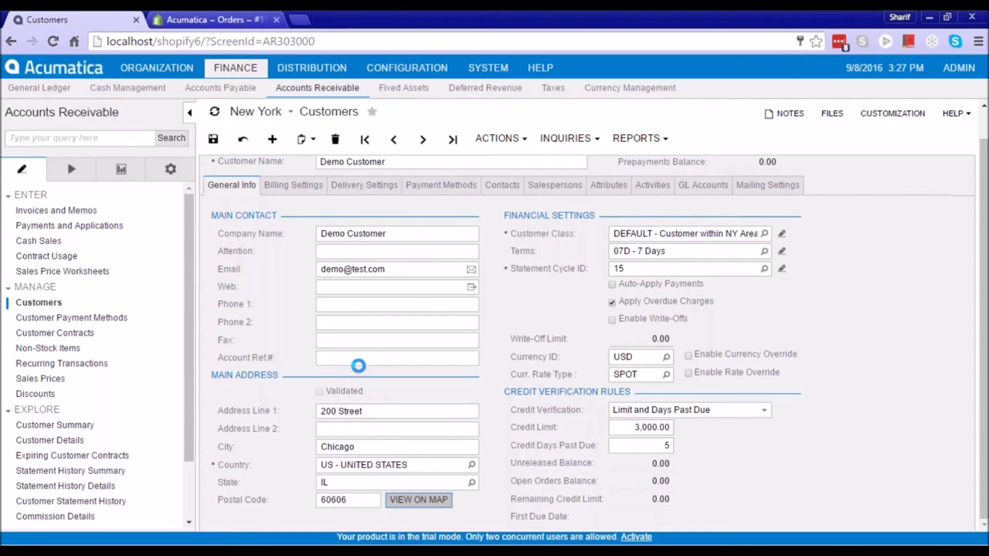
pyautogui.click(377, 429)
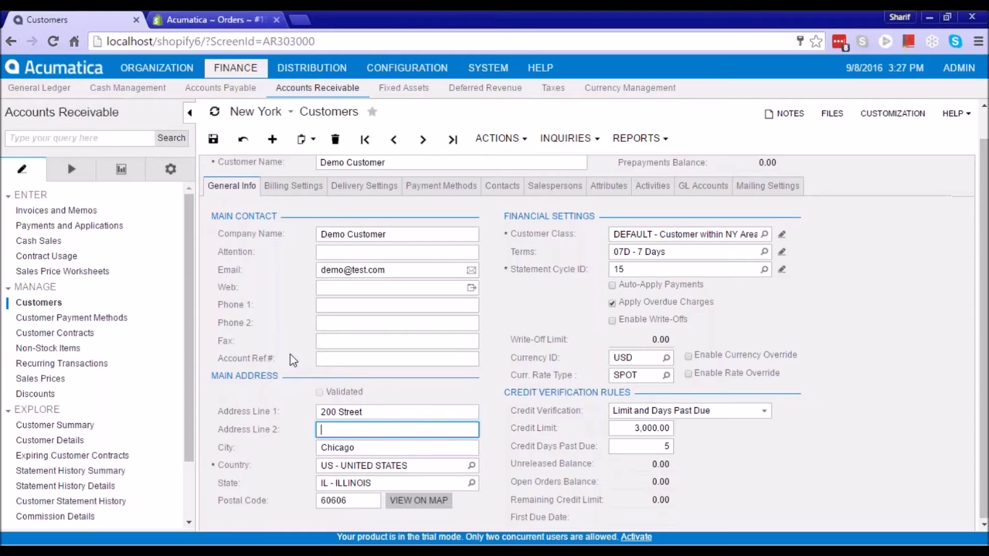
# Save the new DEMO customer record
pyautogui.scroll(1, 292, 359)
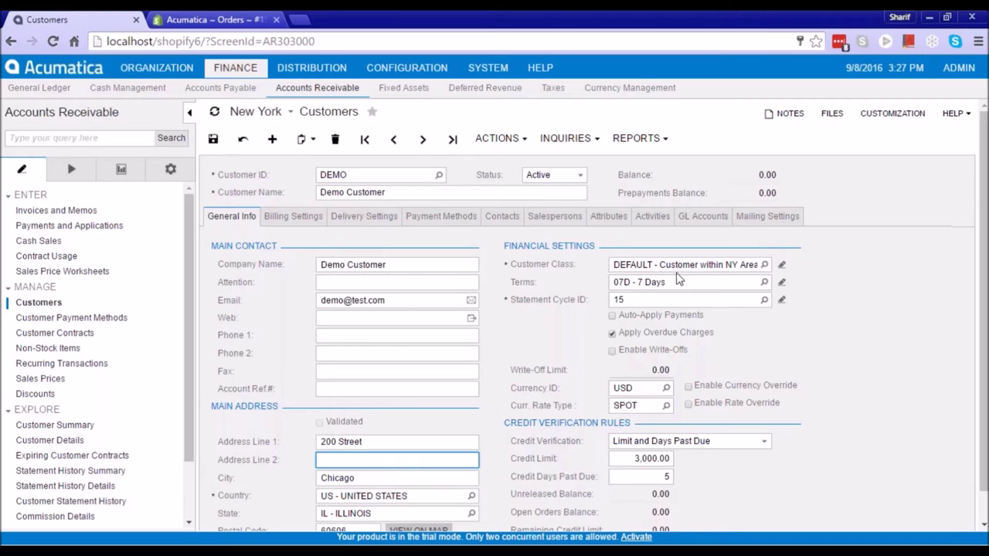
pyautogui.hotkey('ctrl', 's')
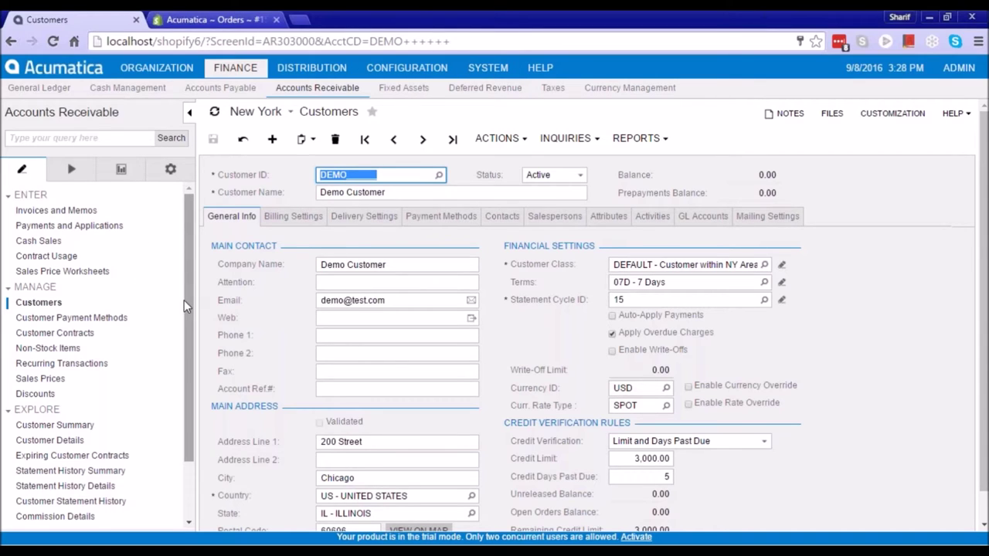
pyautogui.click(487, 67)
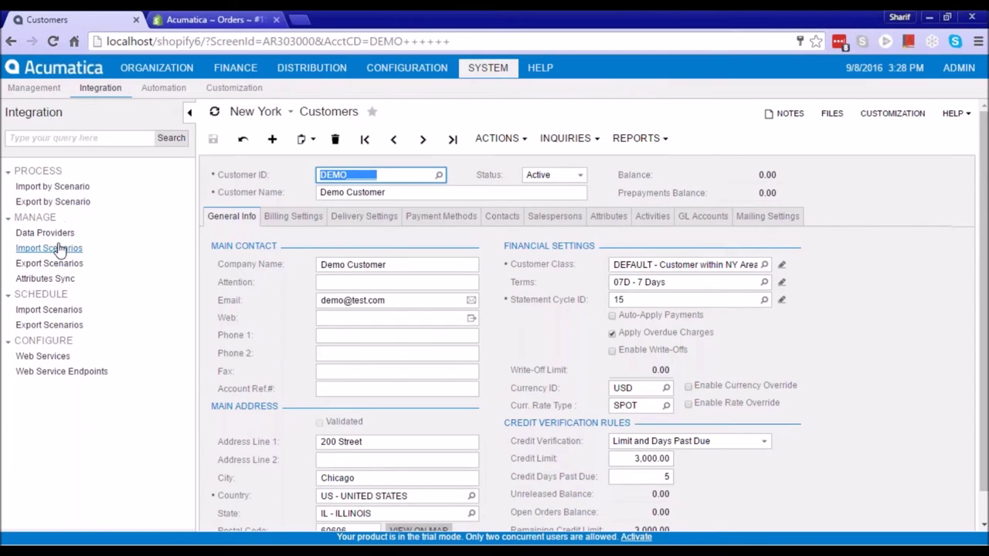
# Load the KNShopify Export Customers scenario and prepare its customer records
pyautogui.click(77, 204)
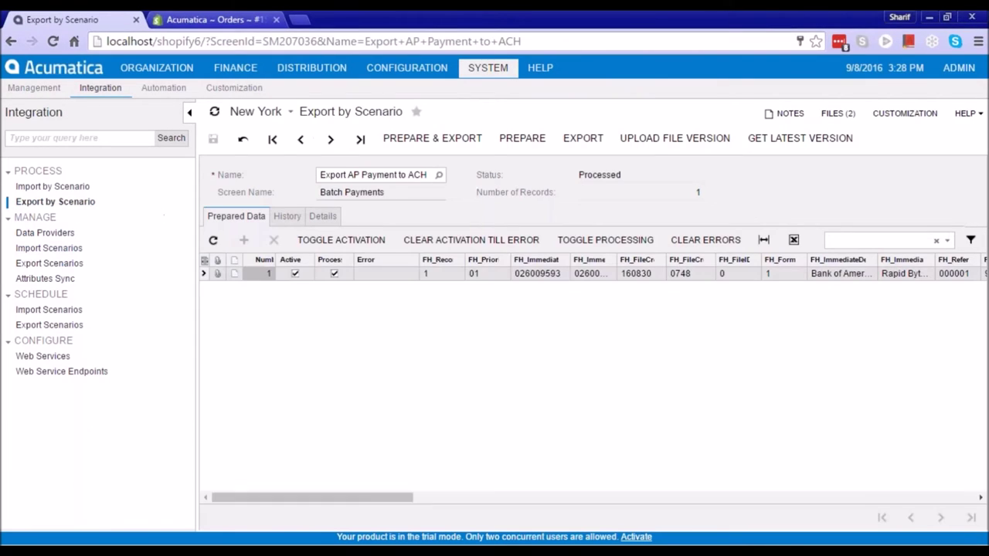
pyautogui.click(439, 175)
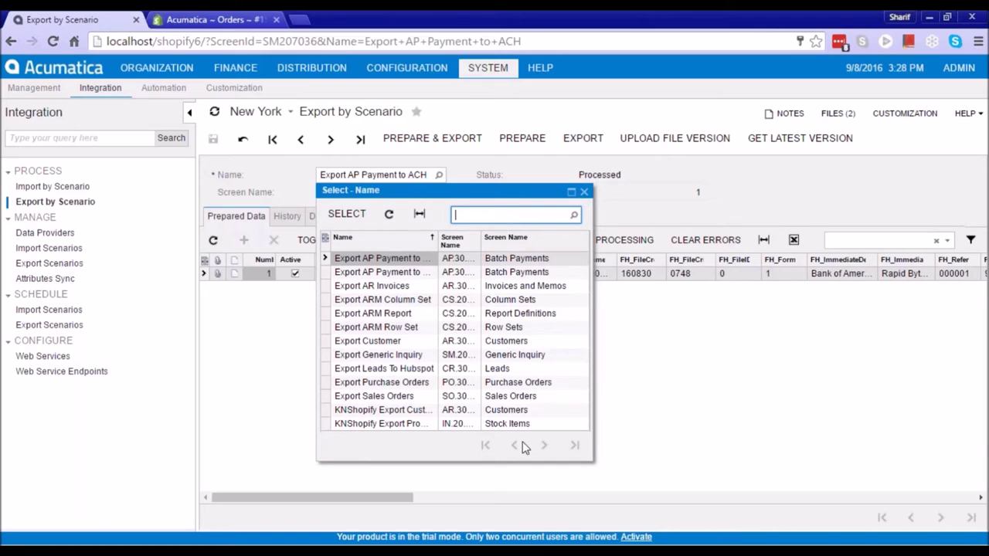
pyautogui.doubleClick(410, 410)
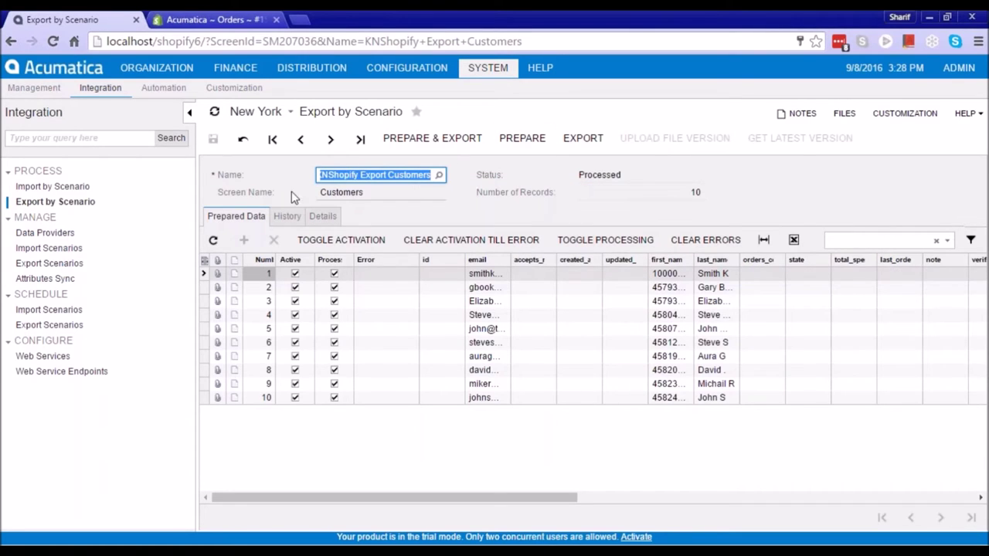
pyautogui.click(508, 145)
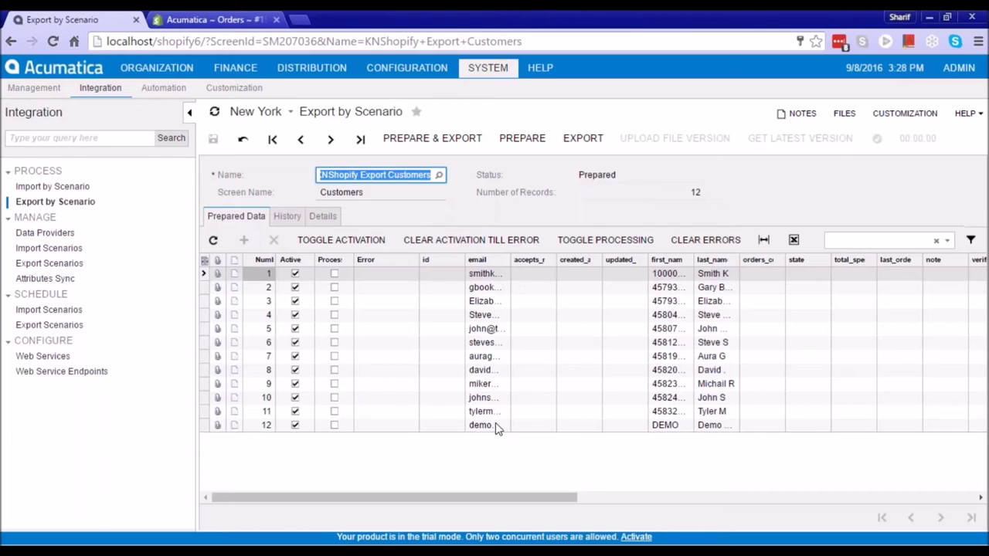
# Activate only the DEMO customer's row, save, and export it to Shopify
pyautogui.click(498, 425)
pyautogui.moveTo(510, 261); pyautogui.dragTo(561, 261)
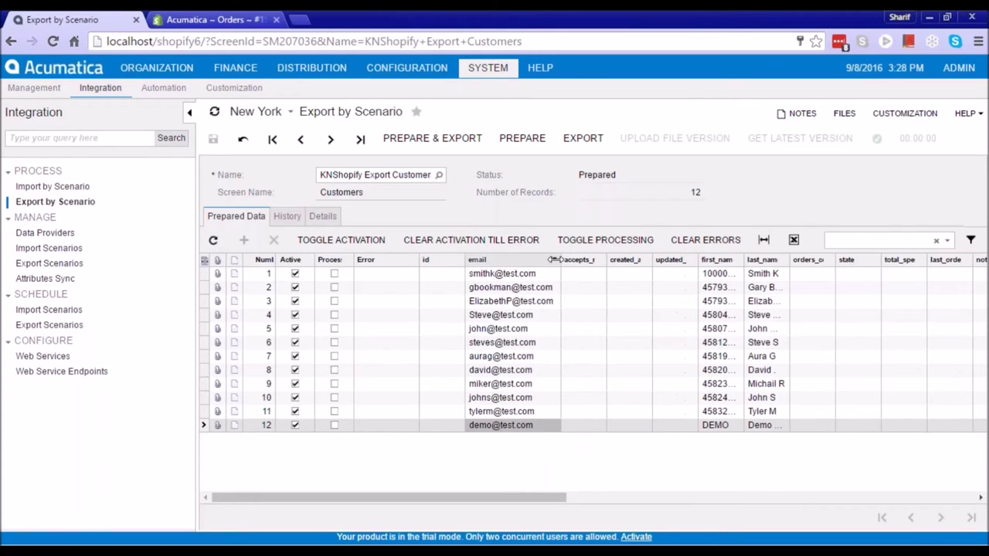
pyautogui.click(322, 246)
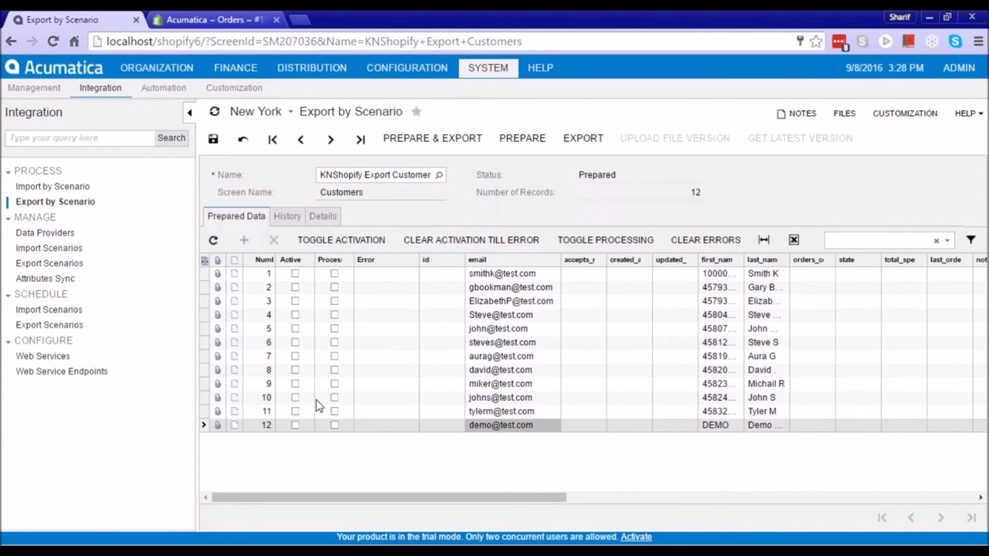
pyautogui.click(295, 425)
pyautogui.click(213, 139)
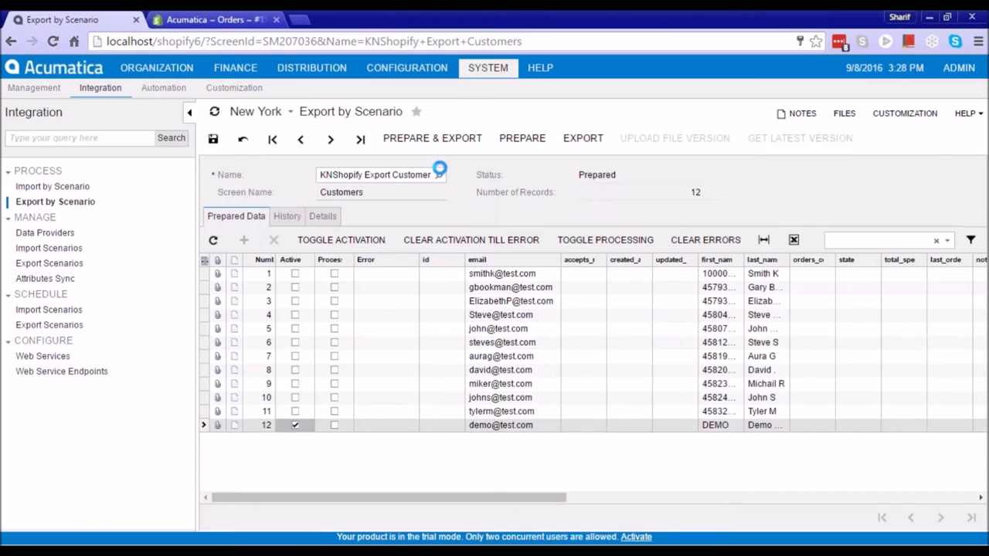
pyautogui.click(583, 137)
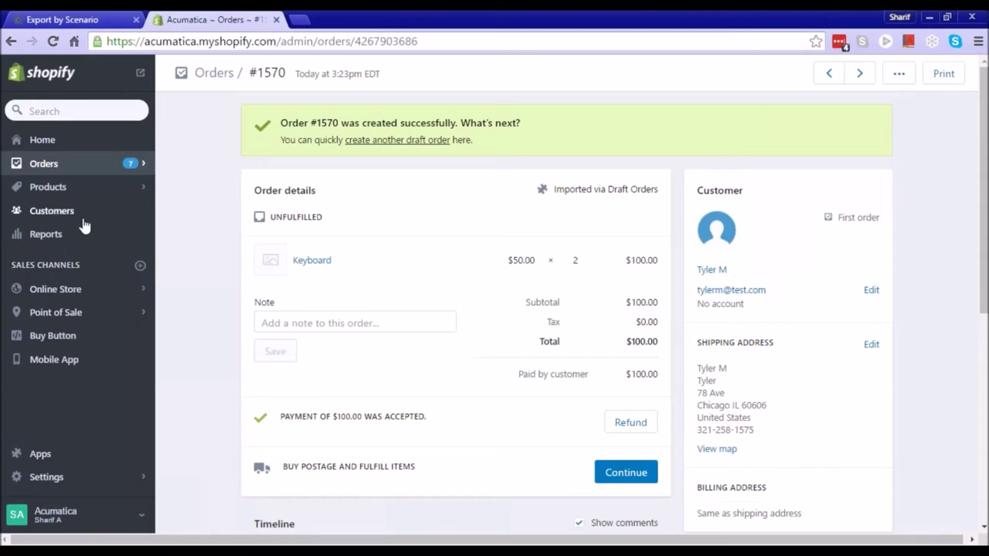
pyautogui.click(212, 19)
pyautogui.click(51, 211)
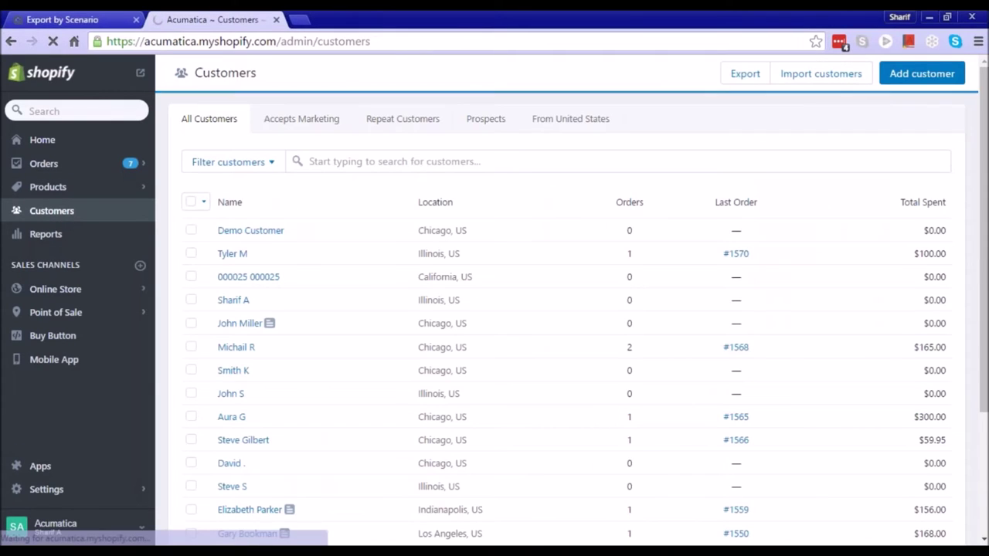
# Open the exported demo customer in Shopify, then return to Acumatica's export screen
pyautogui.click(270, 232)
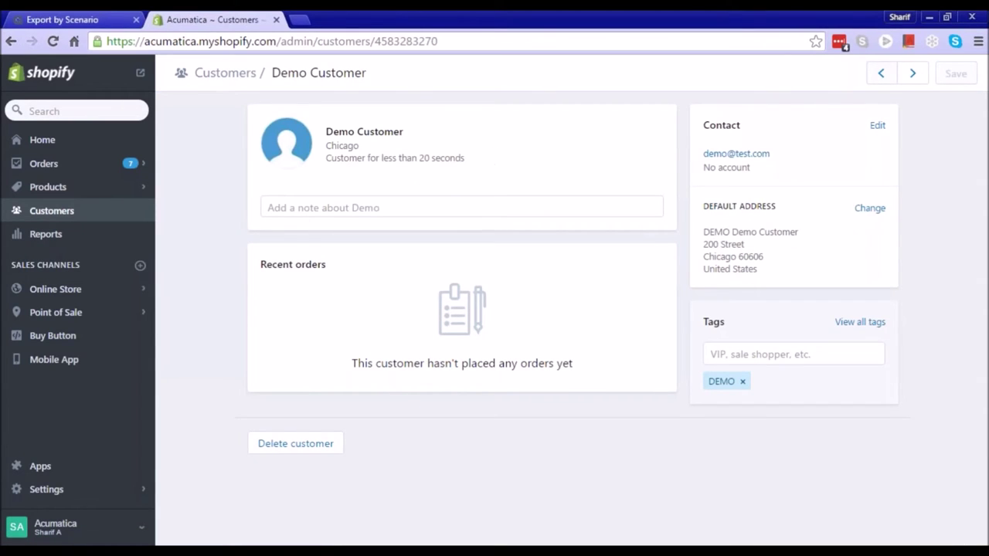
pyautogui.click(70, 19)
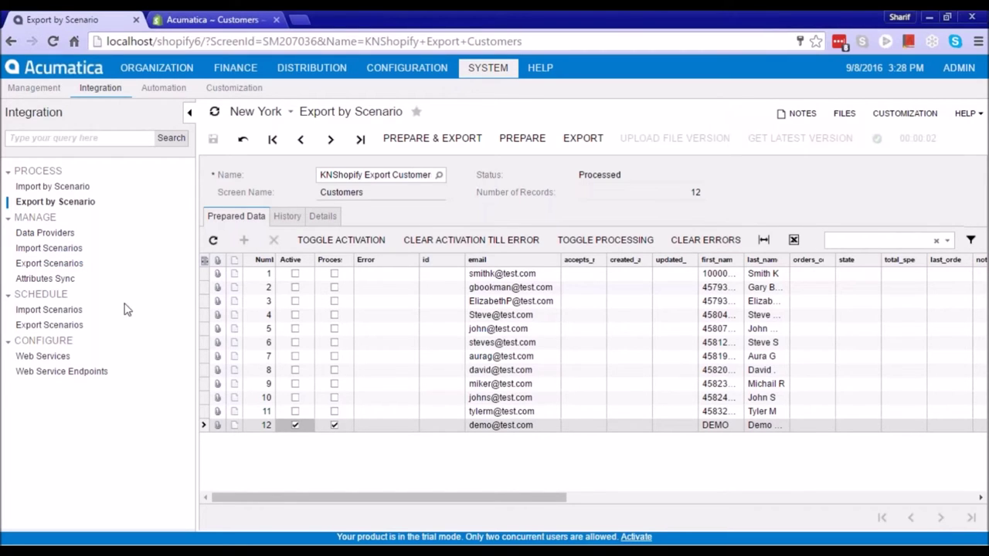
# Move from the scheduled import scenarios to the Automation Schedules list
pyautogui.click(54, 311)
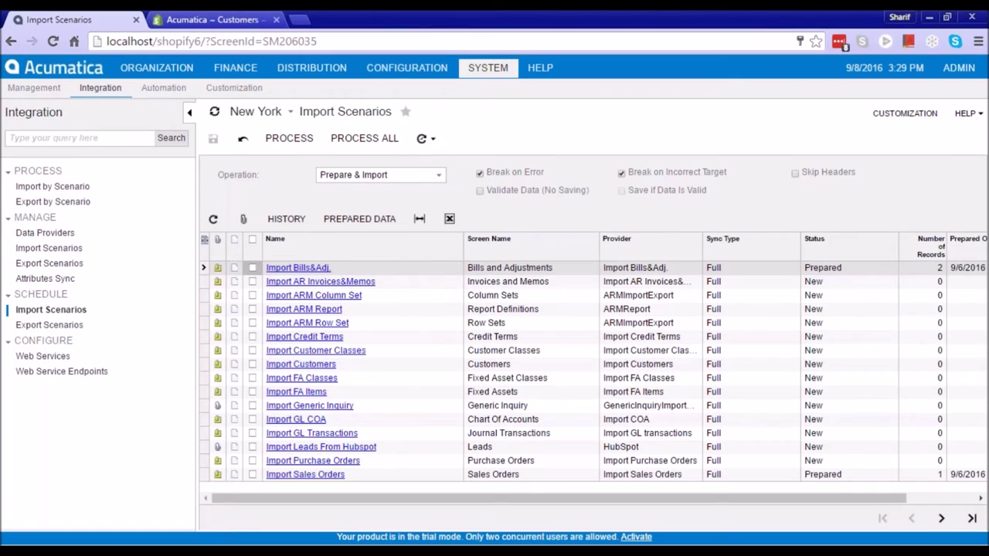
pyautogui.click(164, 88)
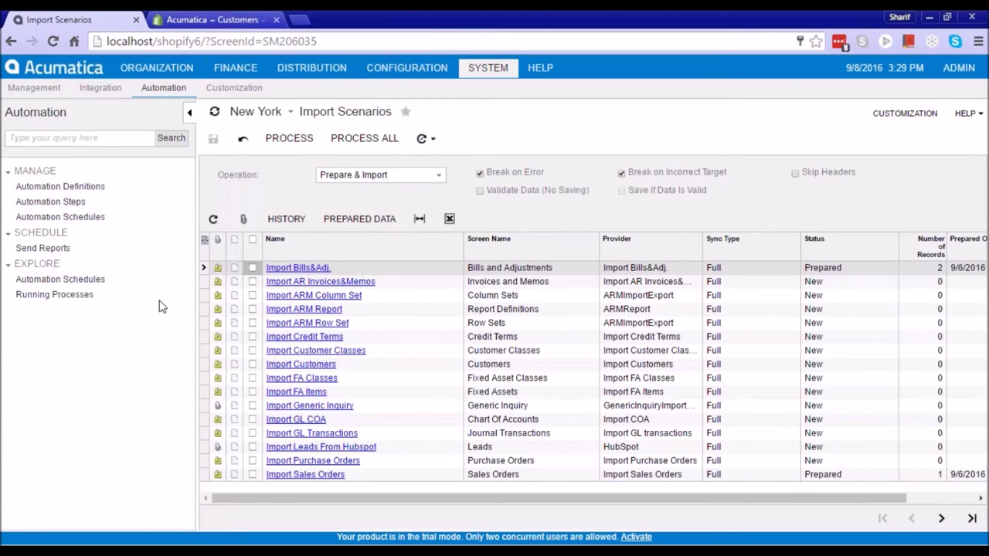
pyautogui.click(79, 282)
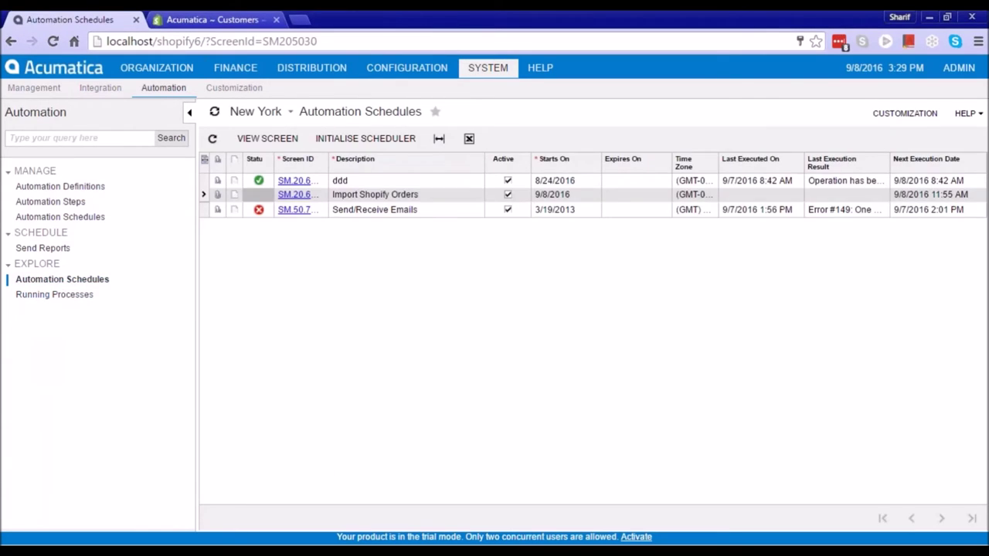
pyautogui.click(421, 197)
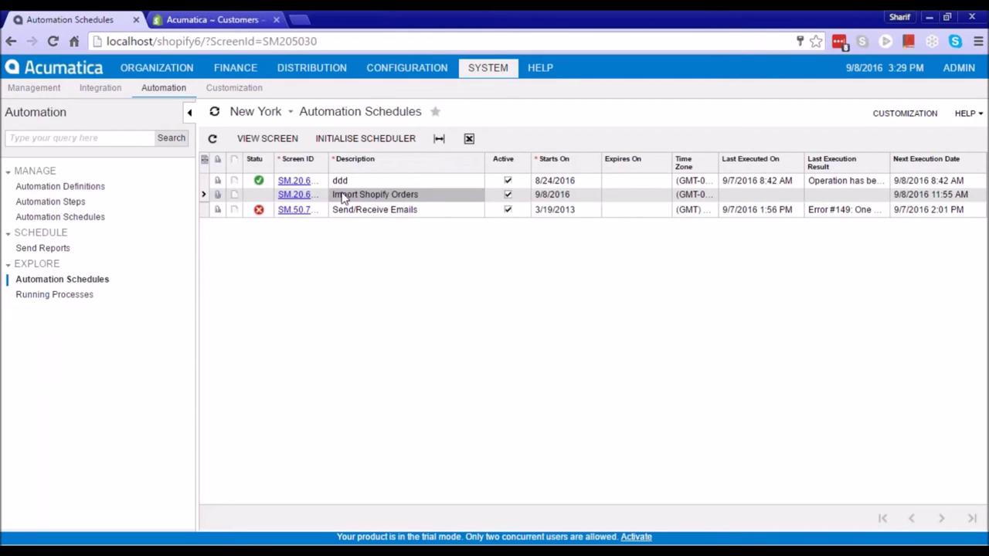
pyautogui.click(304, 198)
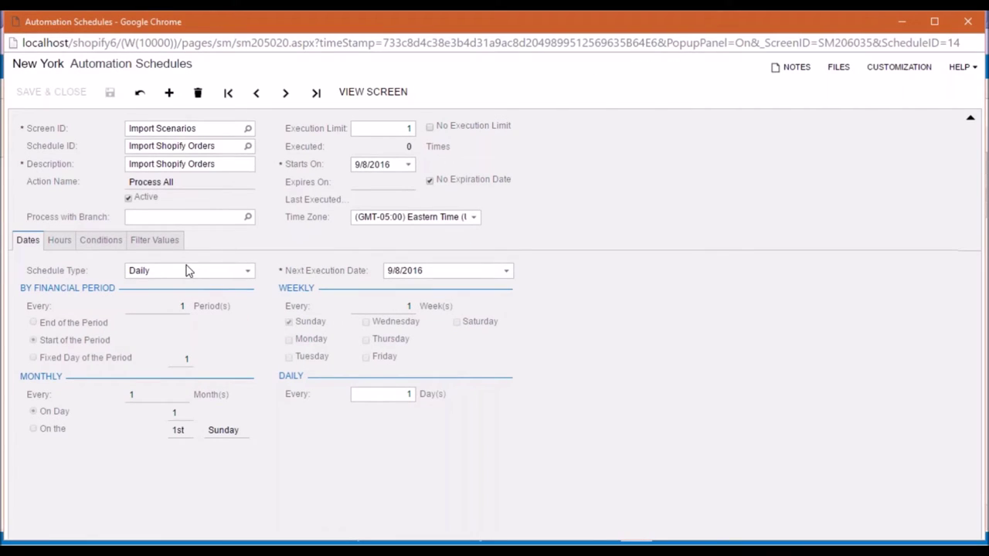
pyautogui.click(60, 241)
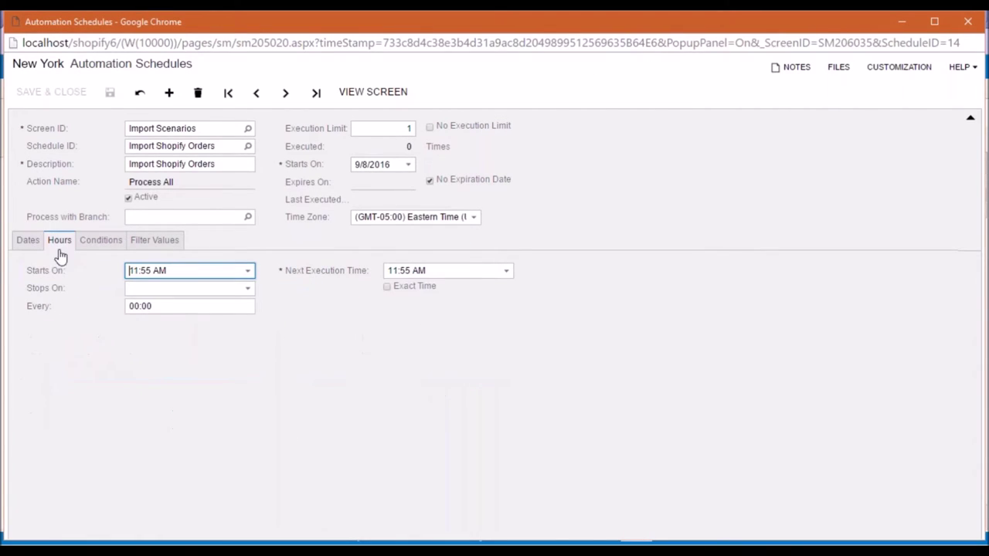
pyautogui.click(180, 288)
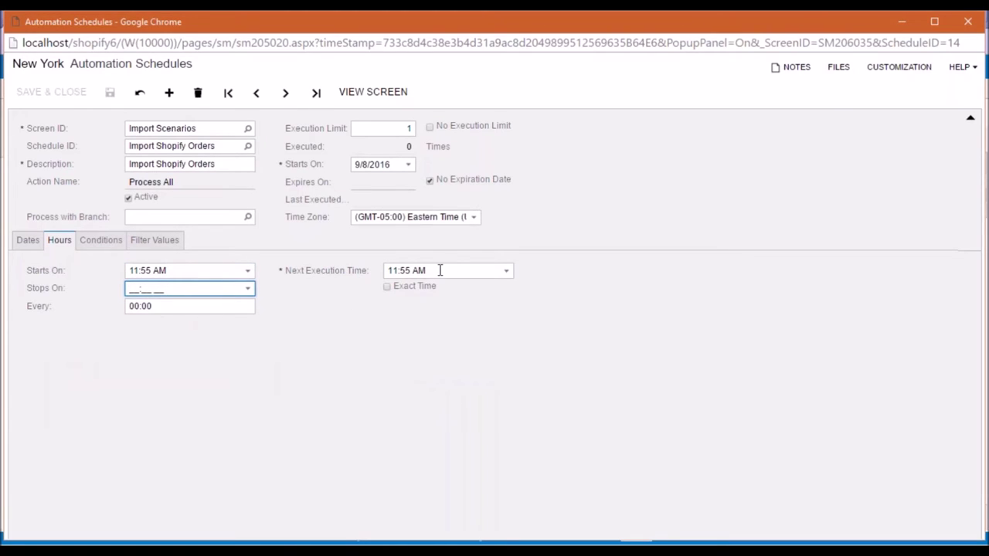
pyautogui.click(27, 242)
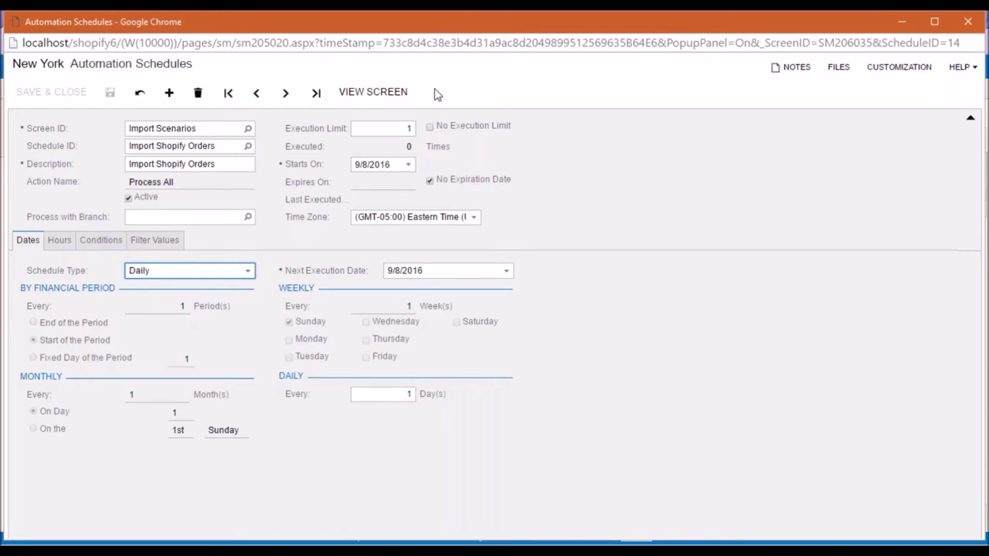
pyautogui.moveTo(558, 27); pyautogui.dragTo(544, 99)
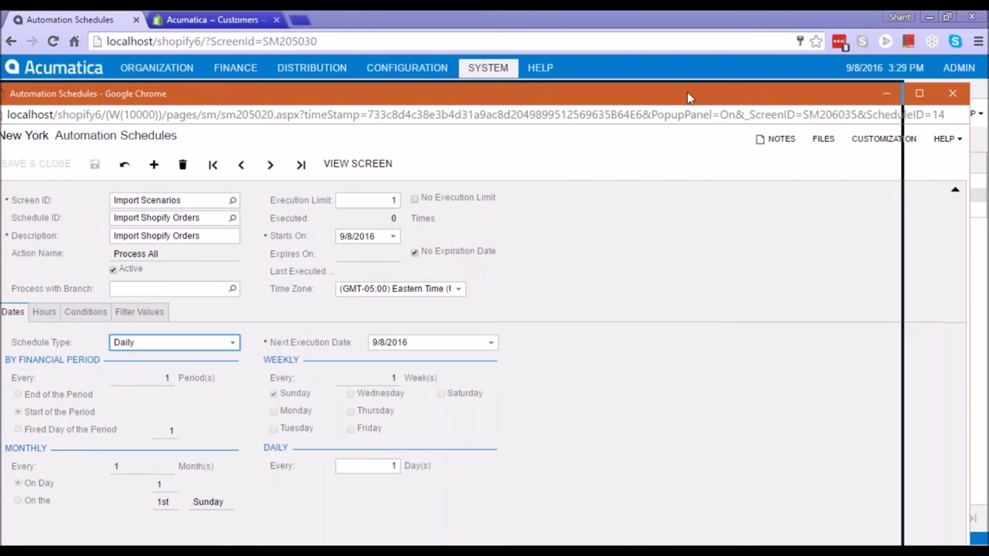
pyautogui.moveTo(761, 101); pyautogui.dragTo(693, 98)
pyautogui.click(898, 96)
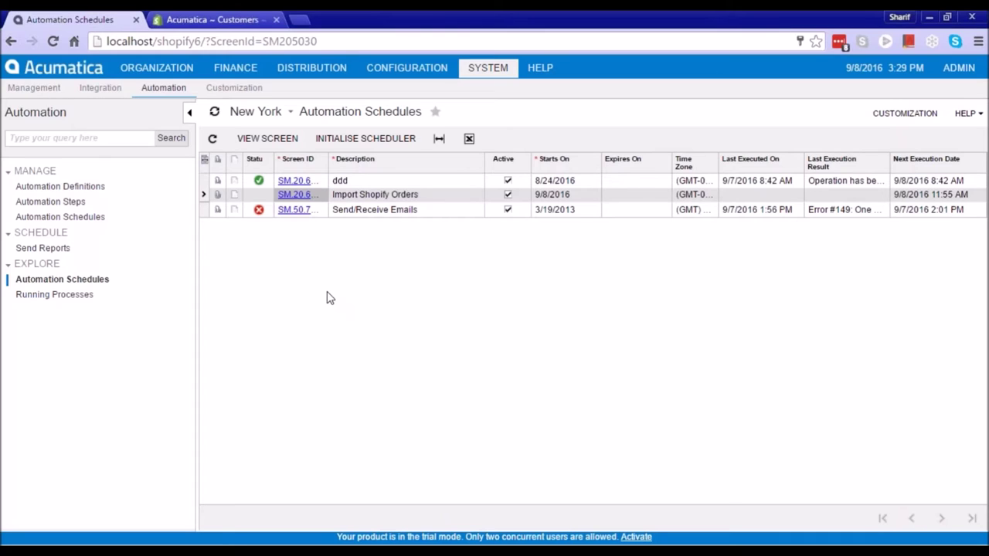
pyautogui.click(102, 89)
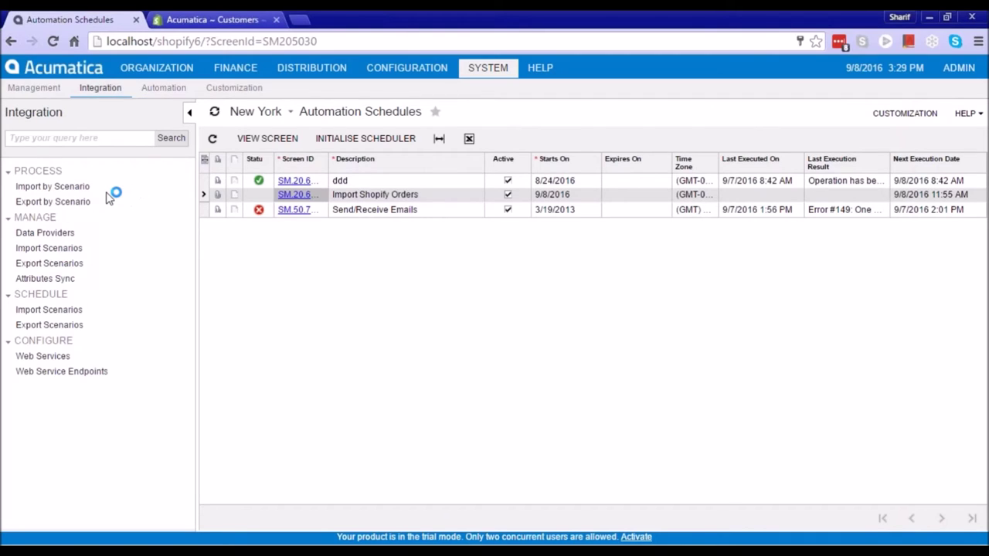
# Load KNShopifyProvider and select KNShopify Provider as its provider type
pyautogui.click(53, 234)
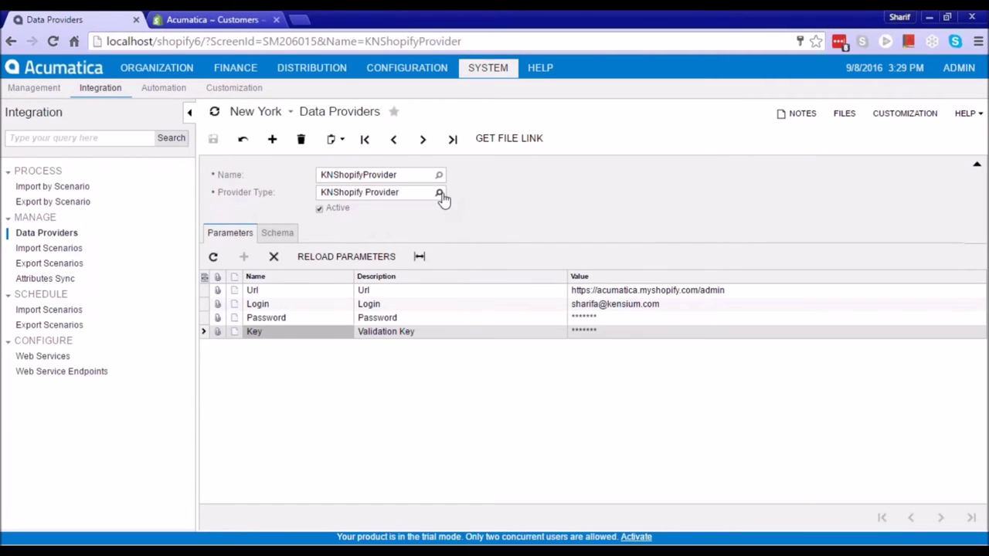
pyautogui.press('F3')
pyautogui.press('Escape')
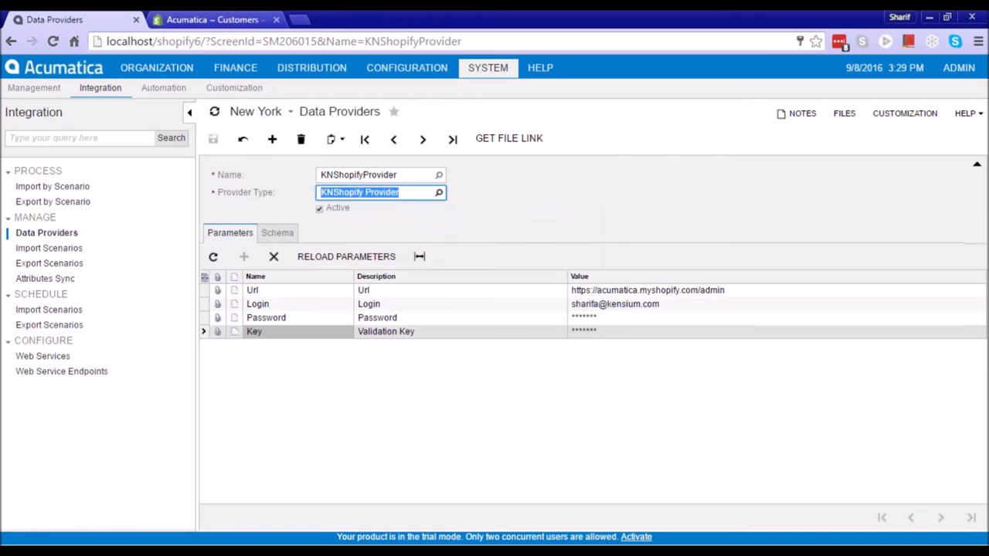
pyautogui.click(439, 192)
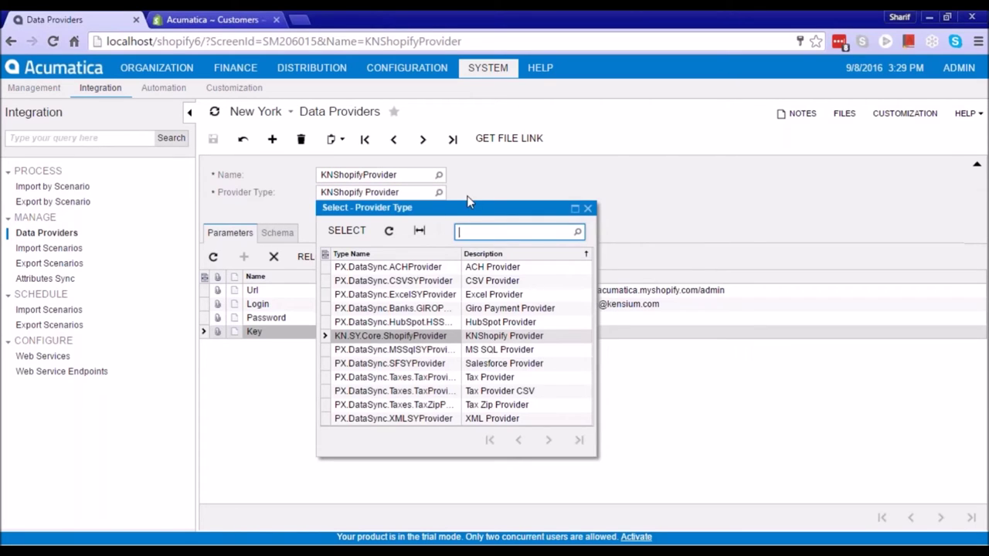
pyautogui.click(470, 191)
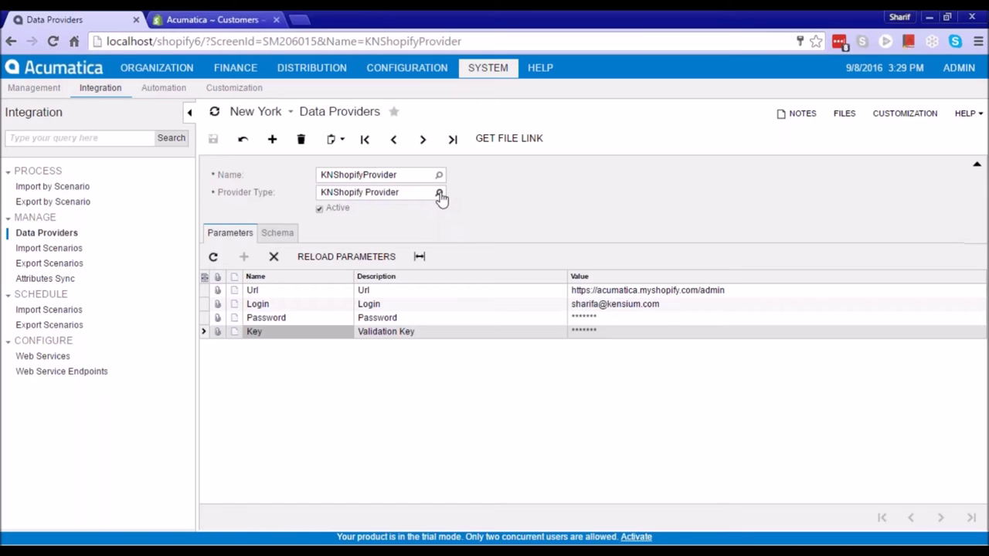
pyautogui.click(439, 194)
pyautogui.click(540, 343)
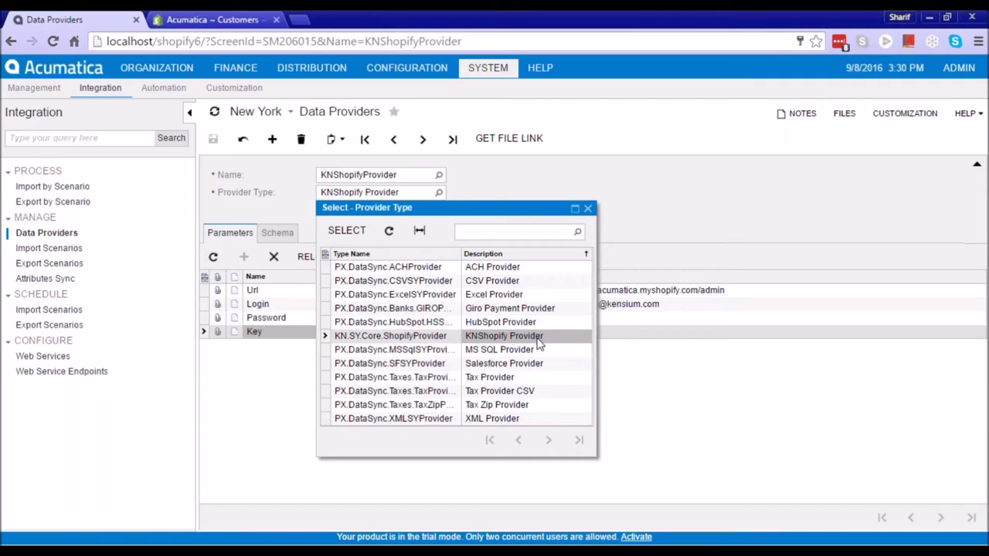
pyautogui.doubleClick(521, 336)
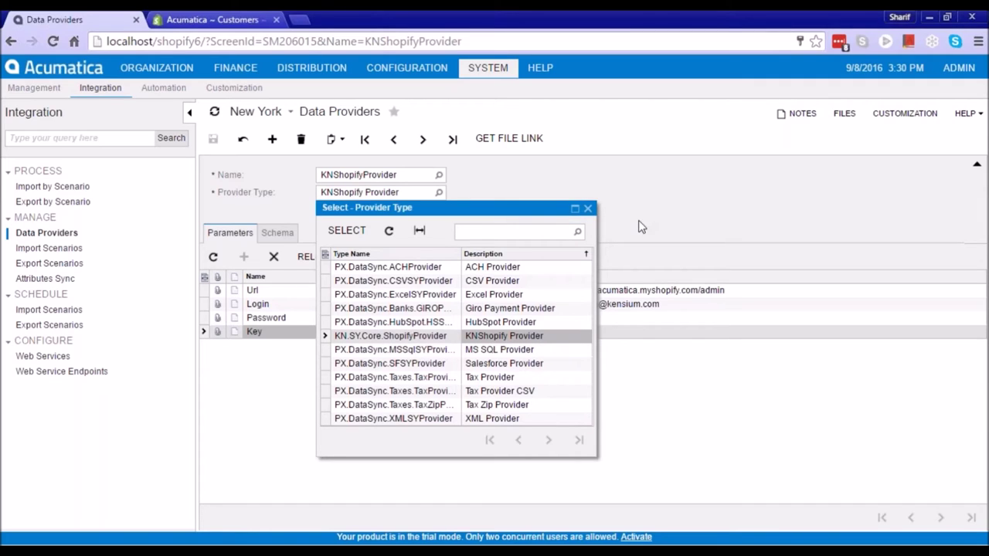